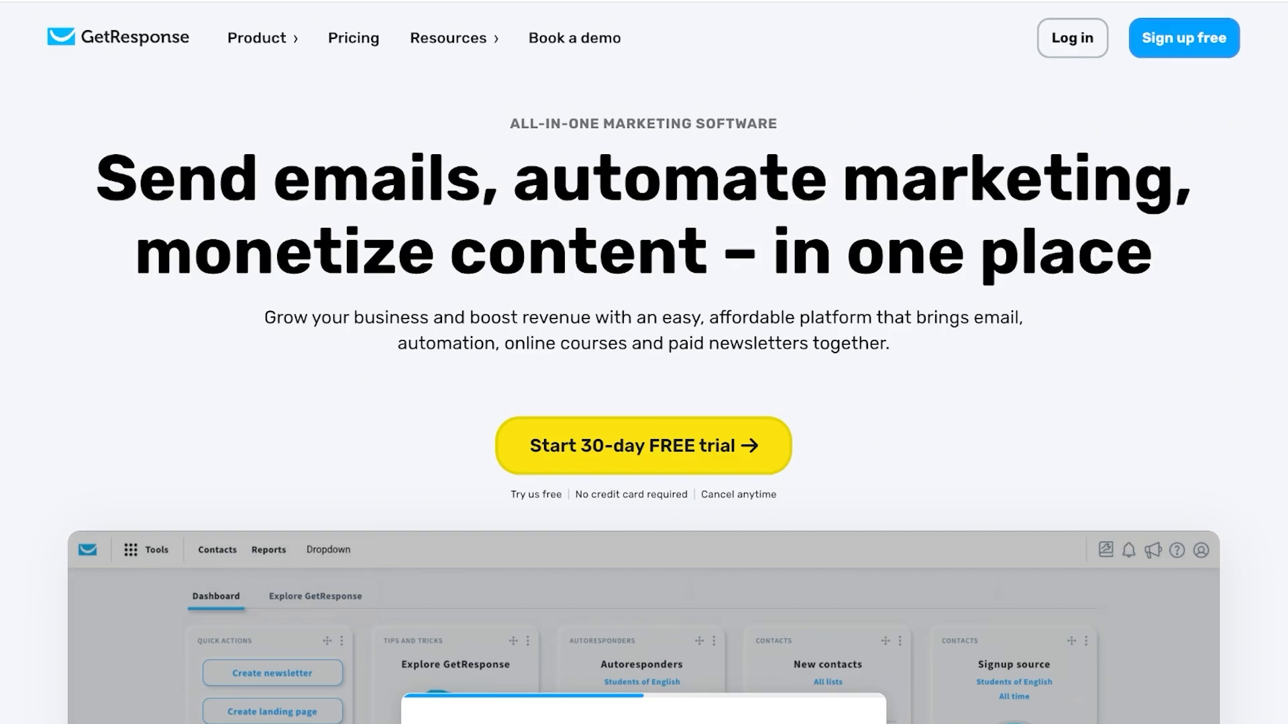
Open the pricing plans page and set the List size slider to 50,000 contacts.
{"action": "scroll", "coordinate": [644, 416], "scroll_direction": "down", "scroll_amount": 5}
{"action": "scroll", "coordinate": [644, 403], "scroll_direction": "down", "scroll_amount": 7}
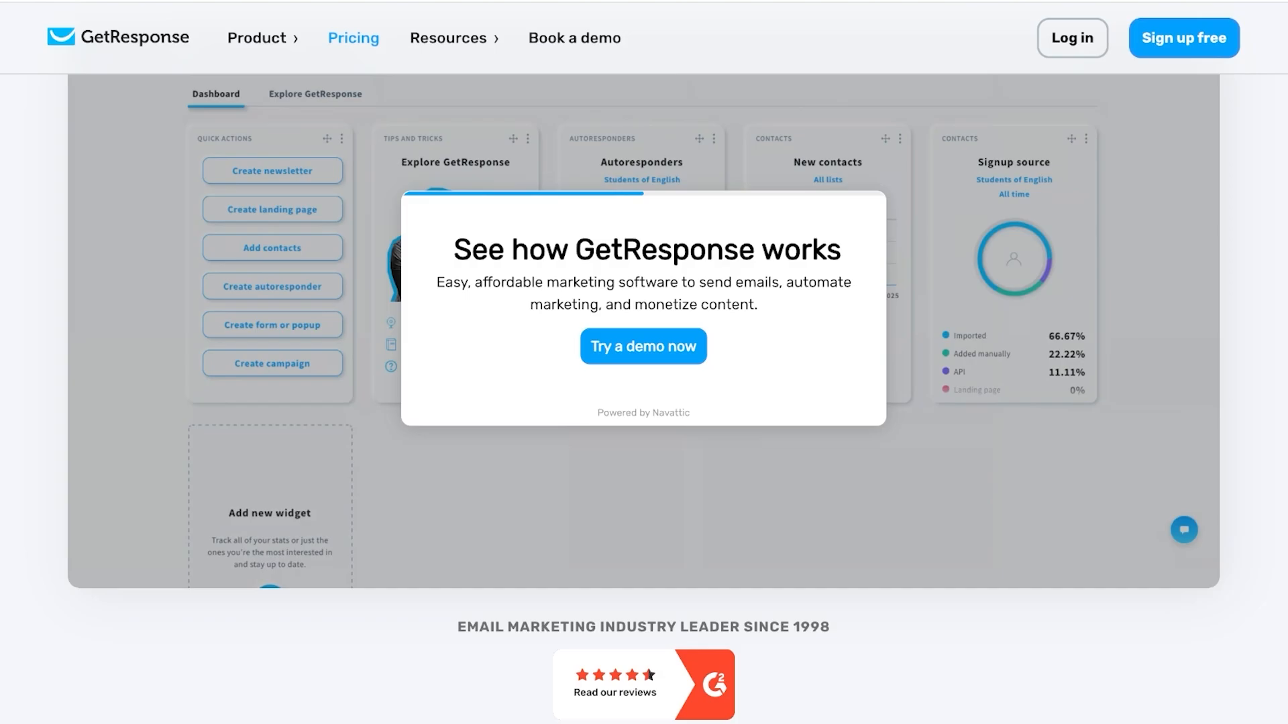
{"action": "left_click", "coordinate": [354, 38]}
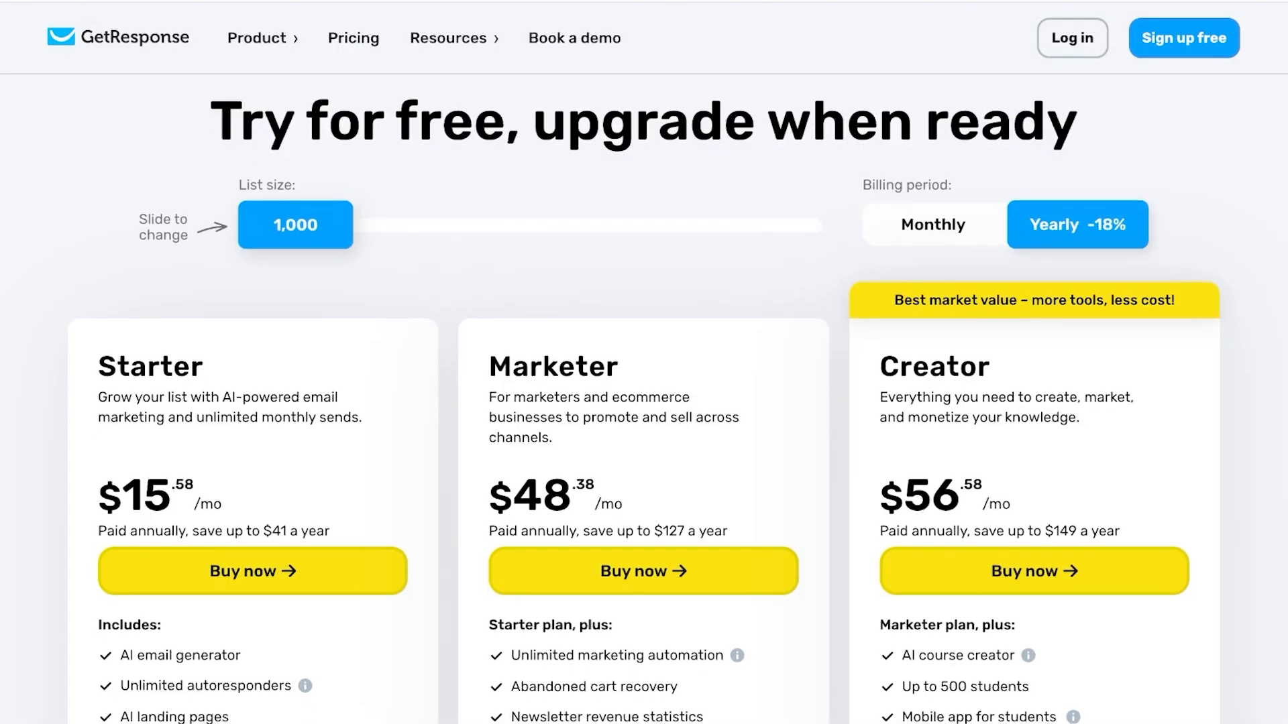
{"action": "mouse_move", "coordinate": [295, 224]}
{"action": "left_mouse_down"}
{"action": "mouse_move", "coordinate": [771, 224]}
{"action": "mouse_move", "coordinate": [303, 224]}
{"action": "left_mouse_up"}
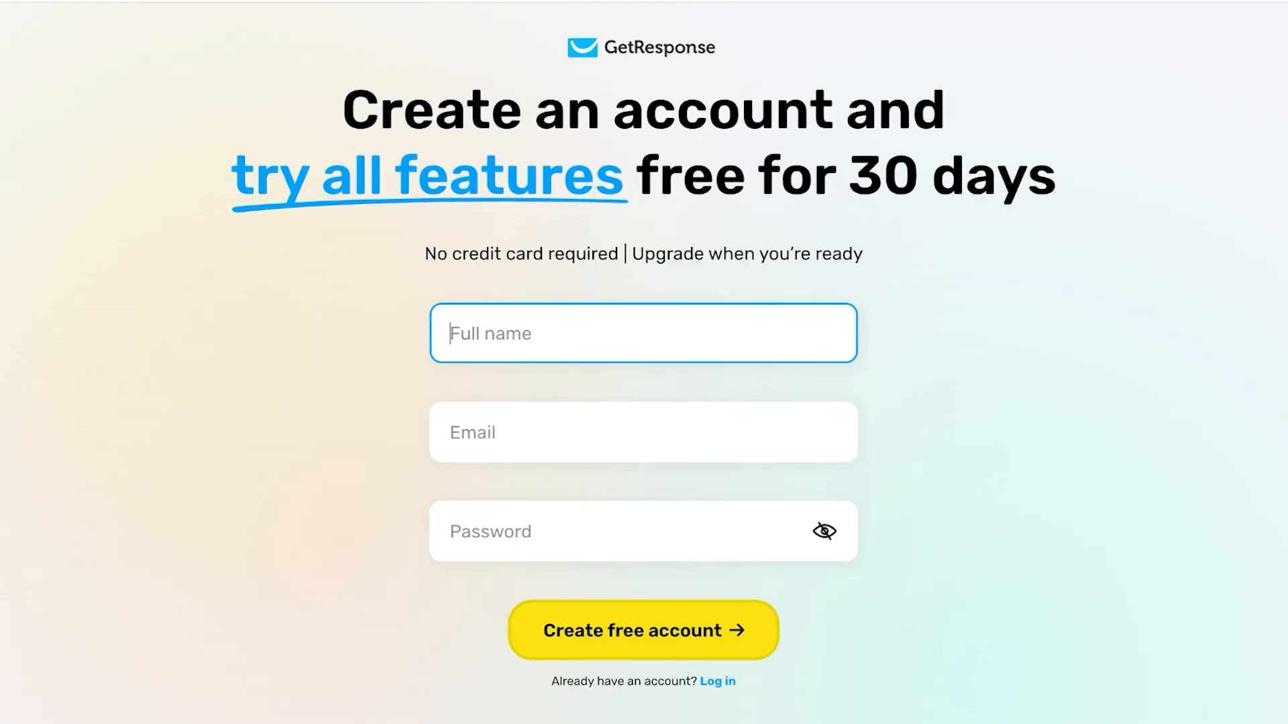
Sign up with a Google account and agree to share details to continue.
{"action": "scroll", "coordinate": [644, 362], "scroll_direction": "down", "scroll_amount": 3}
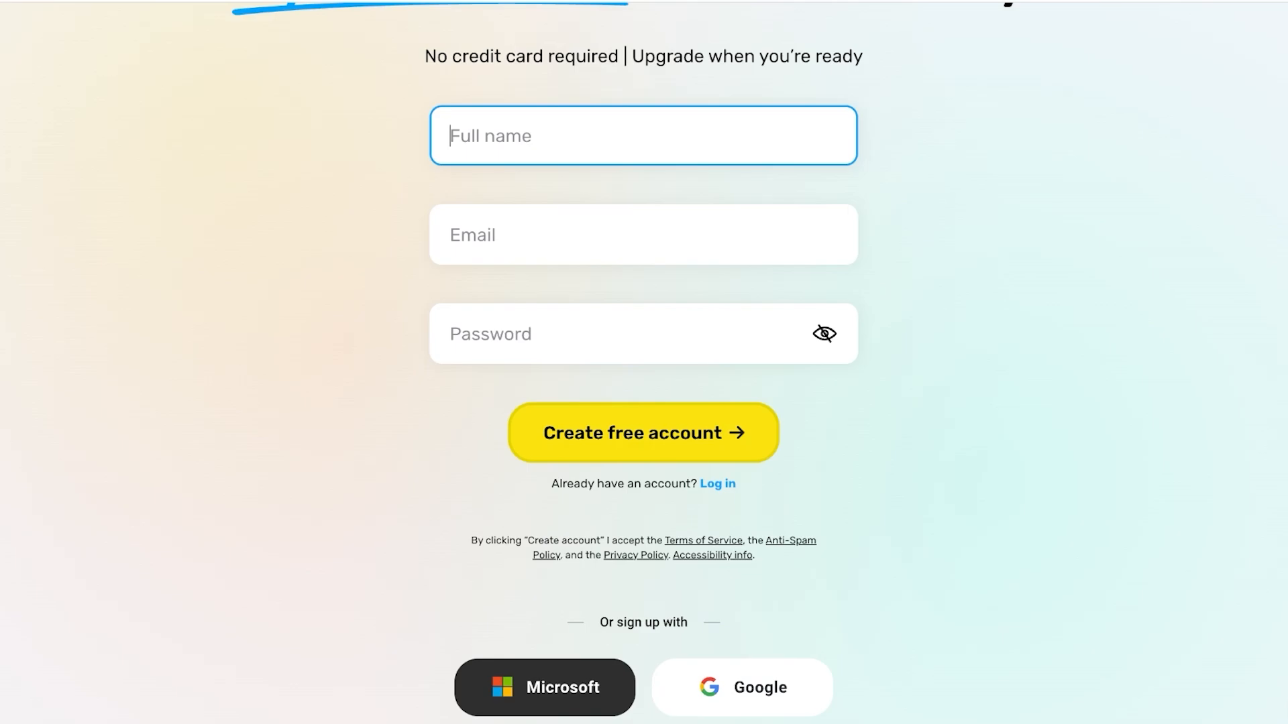
{"action": "scroll", "coordinate": [644, 362], "scroll_direction": "down", "scroll_amount": 1}
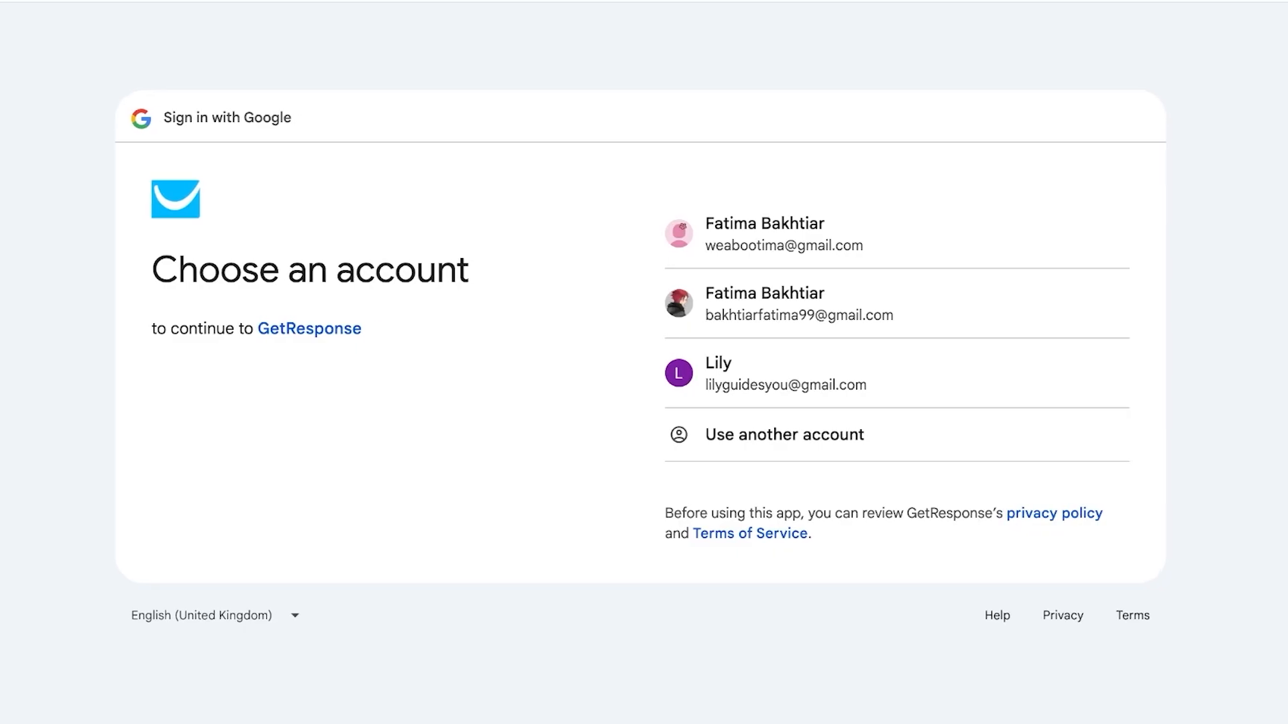
{"action": "left_click", "coordinate": [785, 373]}
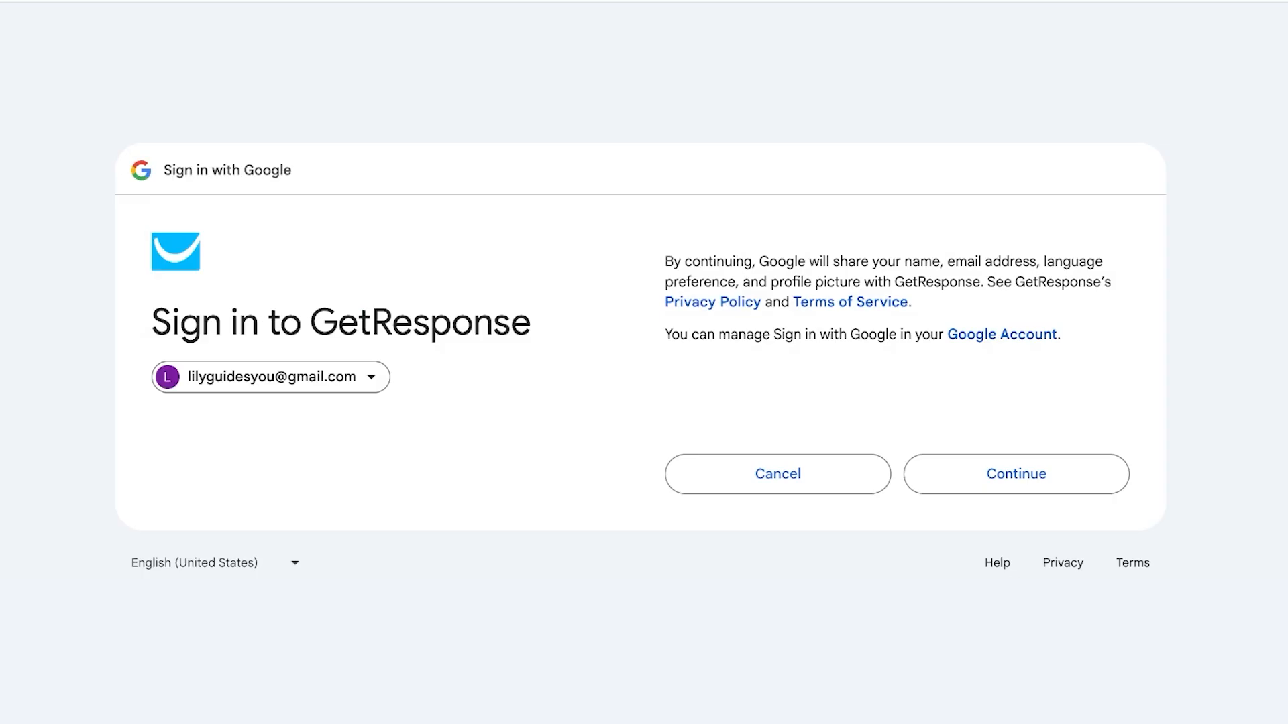
{"action": "left_click", "coordinate": [1016, 474]}
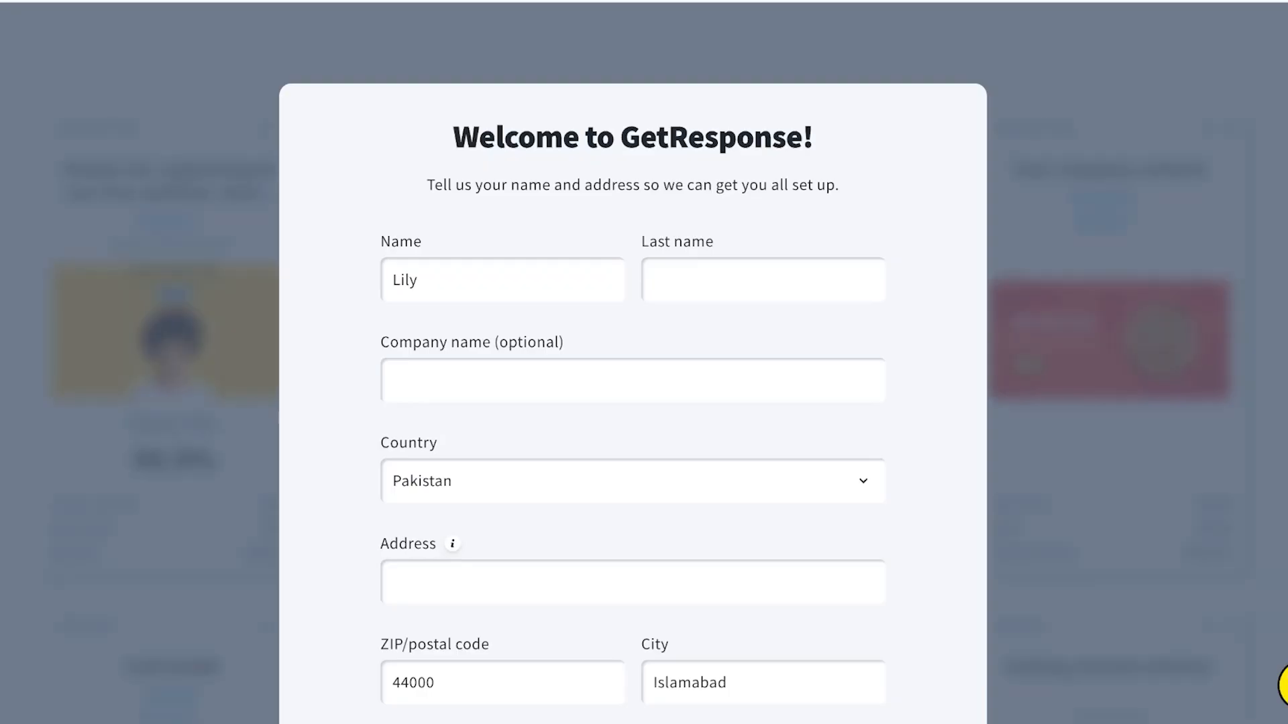
Enter the last name and street address in the welcome form and submit it.
{"action": "left_click", "coordinate": [762, 280]}
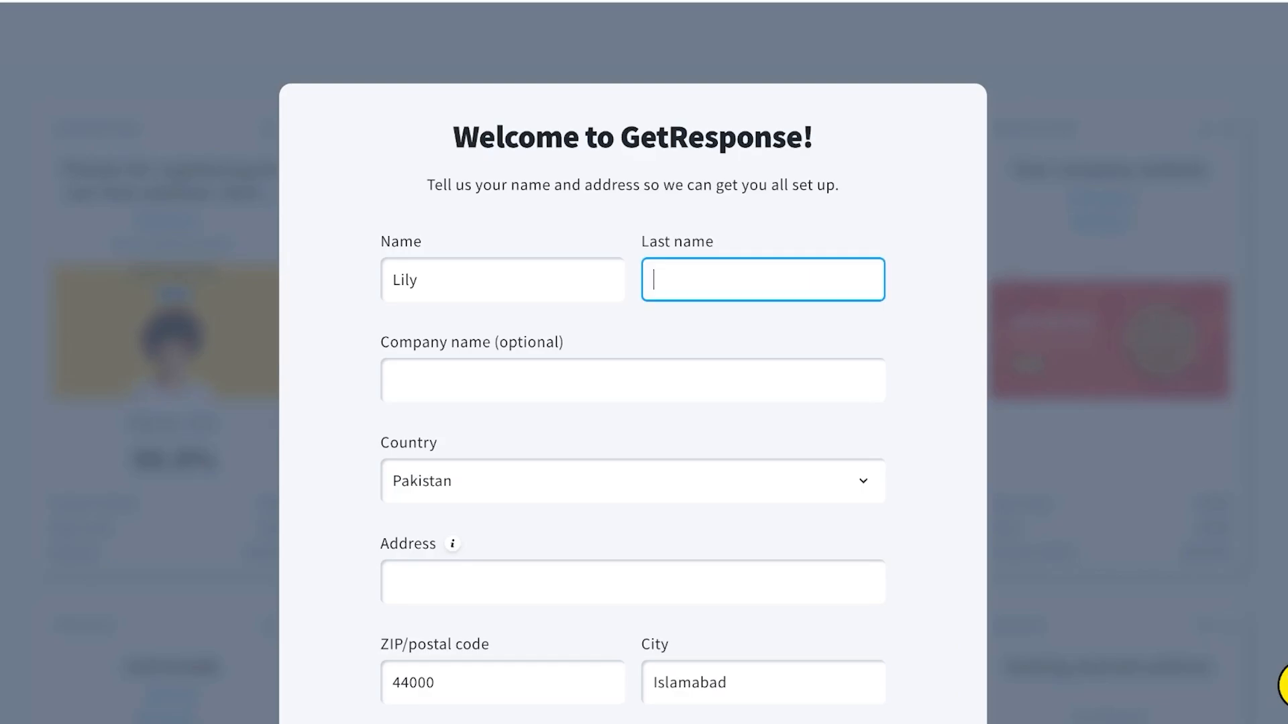
{"action": "type", "text": "Davis"}
{"action": "scroll", "coordinate": [632, 362], "scroll_direction": "down", "scroll_amount": 3}
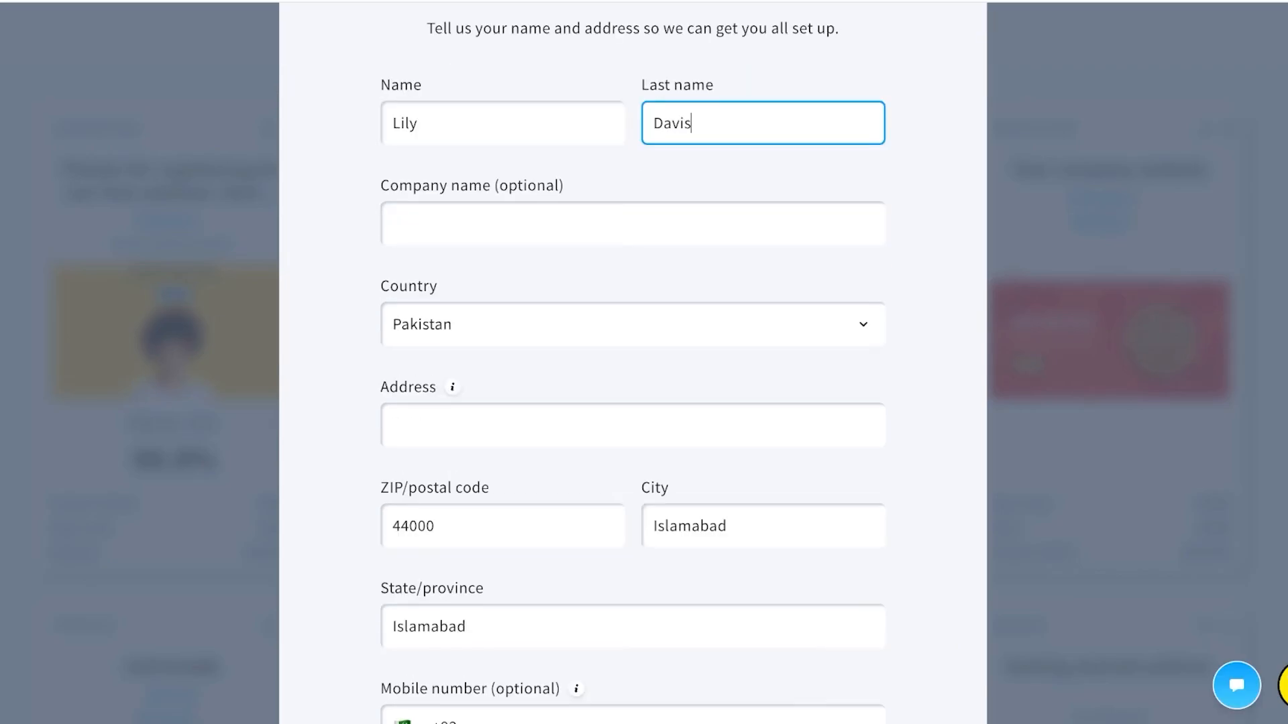
{"action": "left_click", "coordinate": [632, 338]}
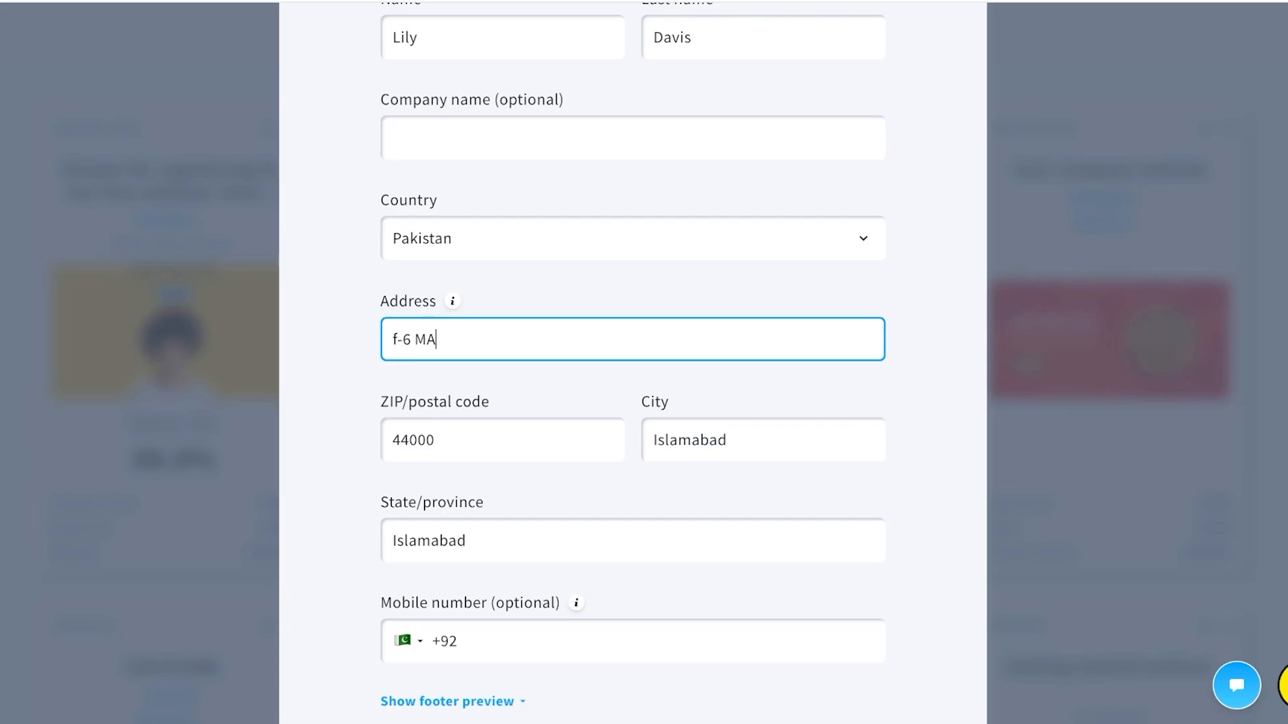
{"action": "scroll", "coordinate": [632, 362], "scroll_direction": "down", "scroll_amount": 3}
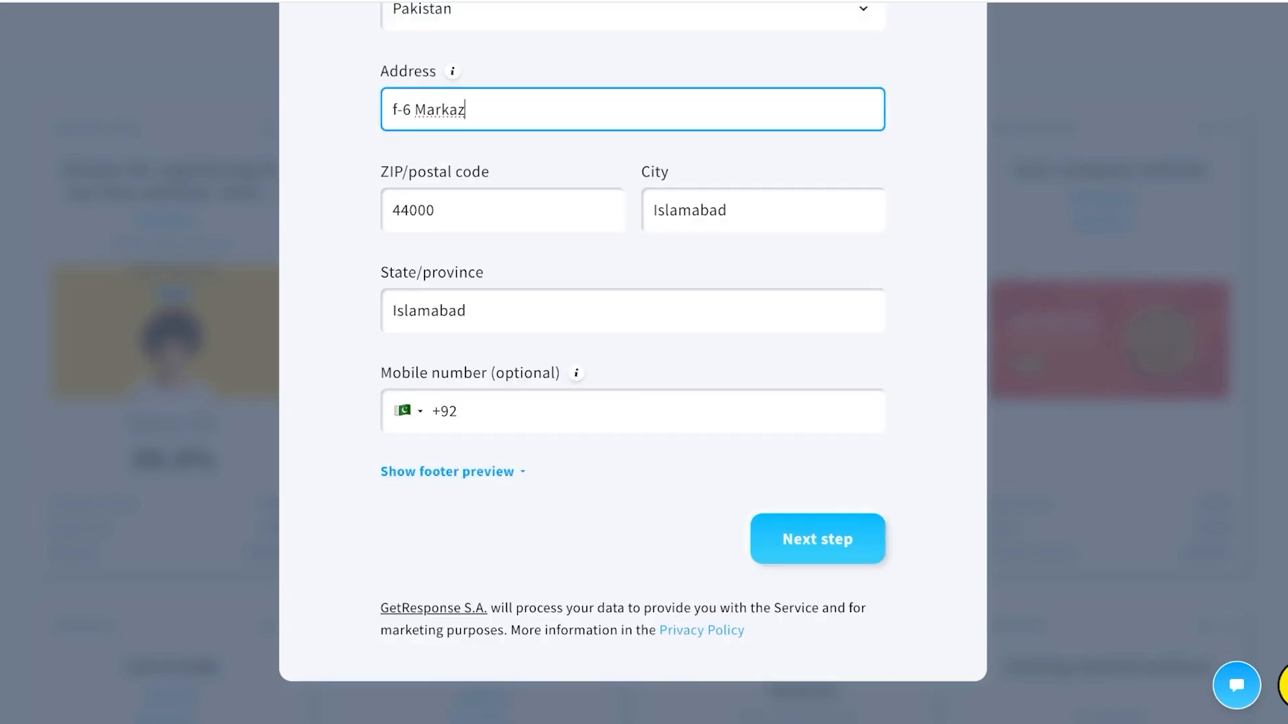
{"action": "key", "text": "Return"}
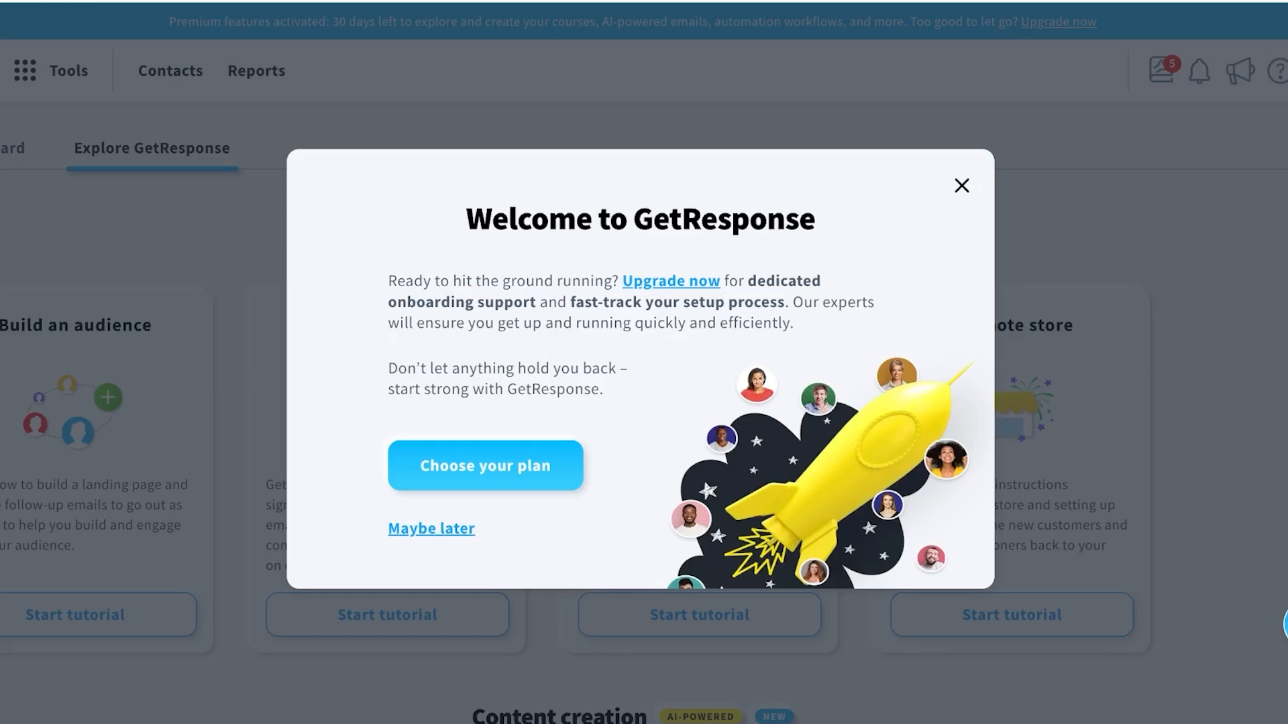
Dismiss the welcome upgrade pop-up, then browse the Tools menu and account options.
{"action": "key", "text": "Escape"}
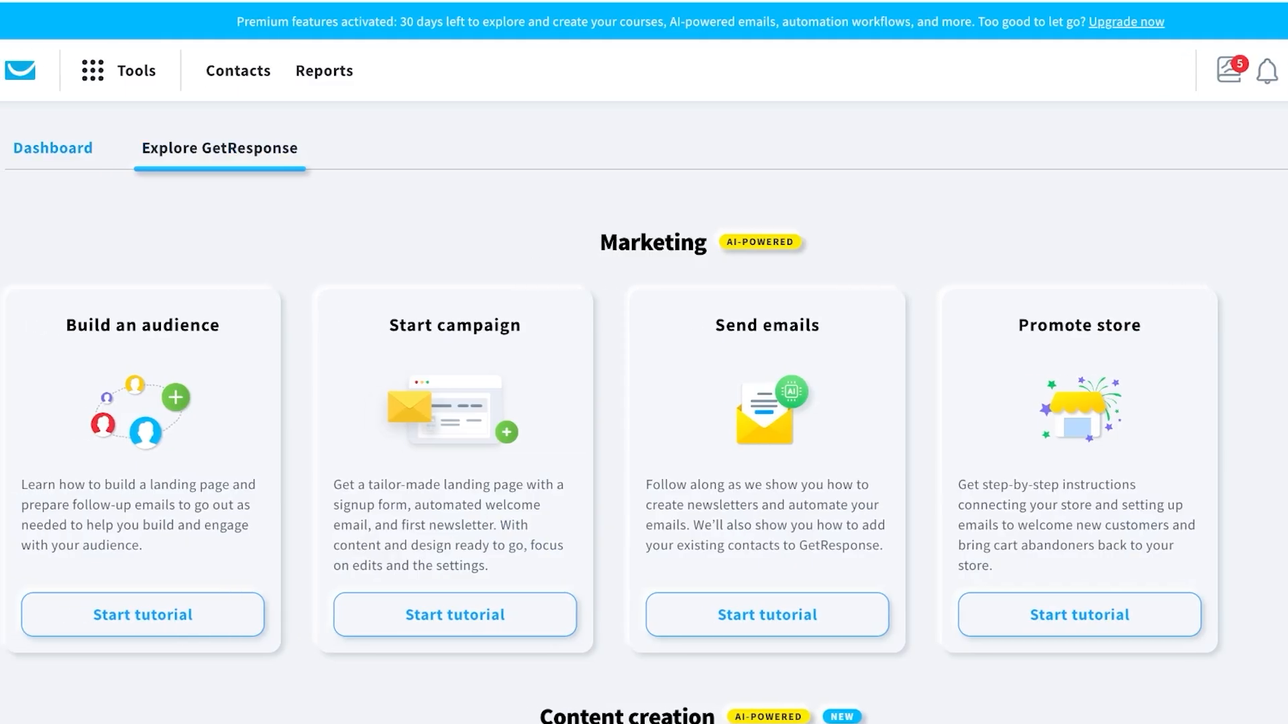
{"action": "left_click", "coordinate": [121, 70]}
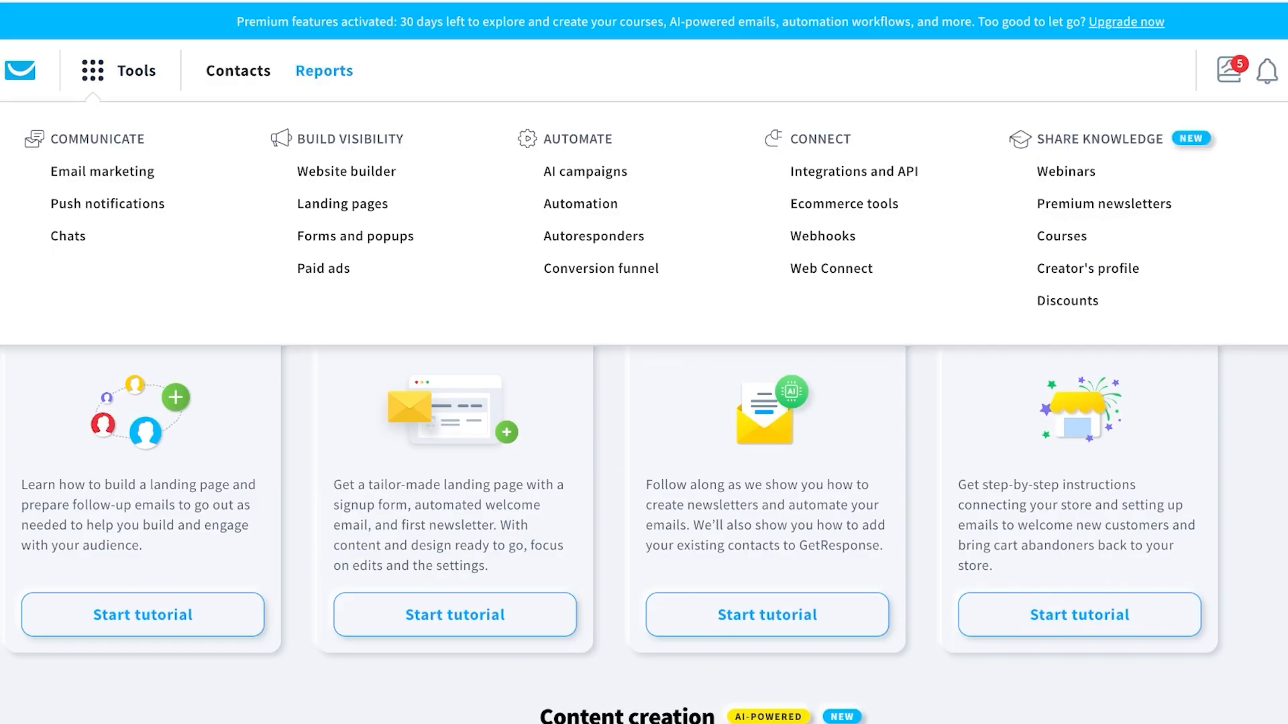
{"action": "left_click", "coordinate": [1281, 71]}
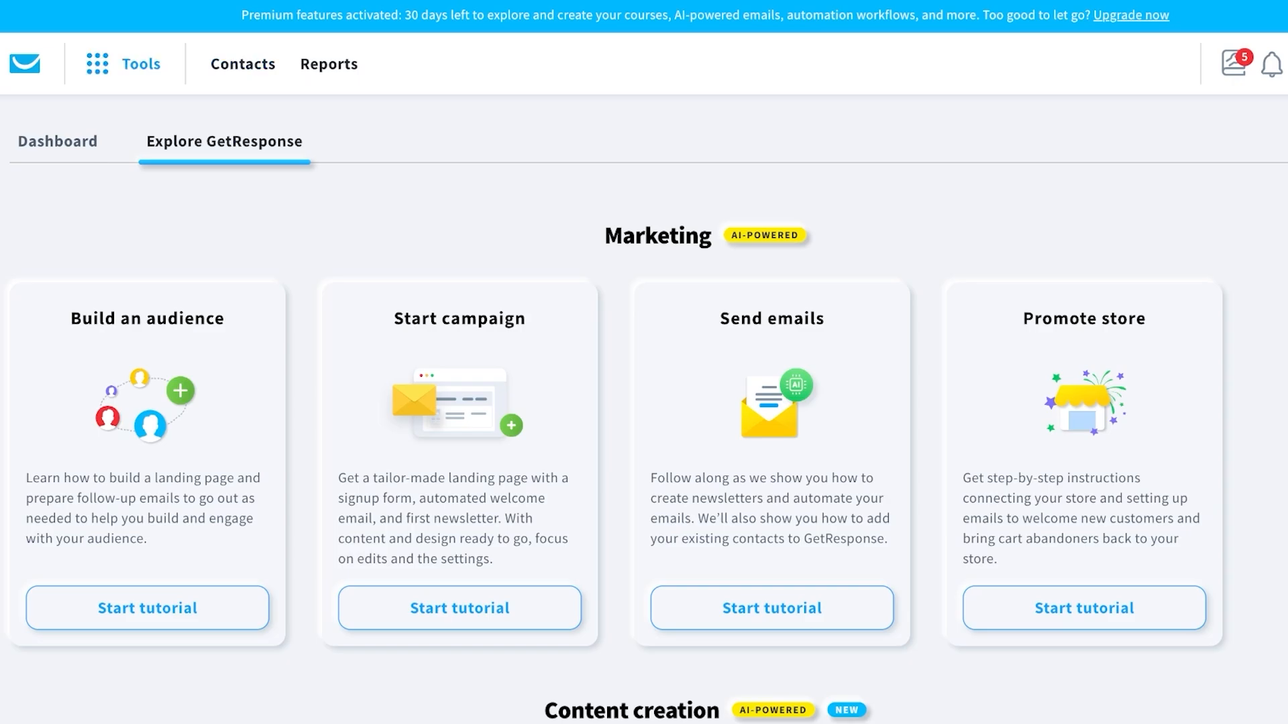
Go to Contacts to view the default list with 1 contact and its 500-contact limit.
{"action": "left_click", "coordinate": [243, 64]}
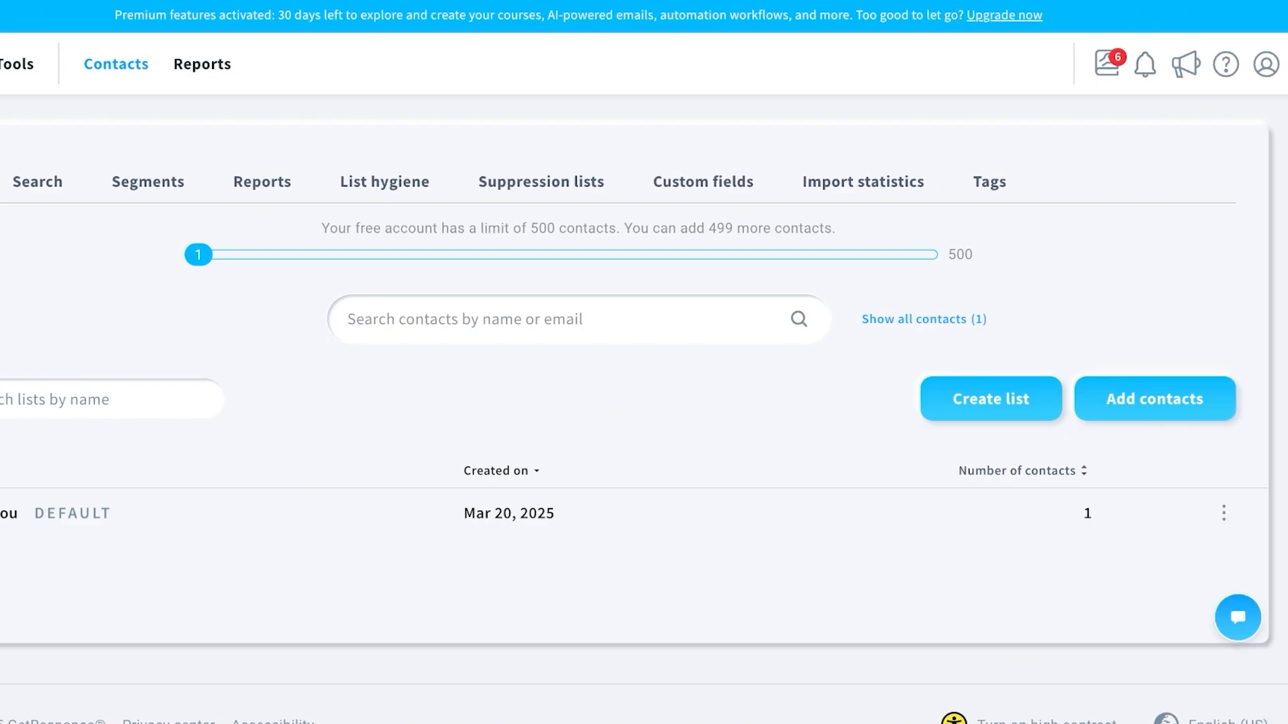
Start adding contacts and choose the One by one method.
{"action": "left_click", "coordinate": [1154, 399]}
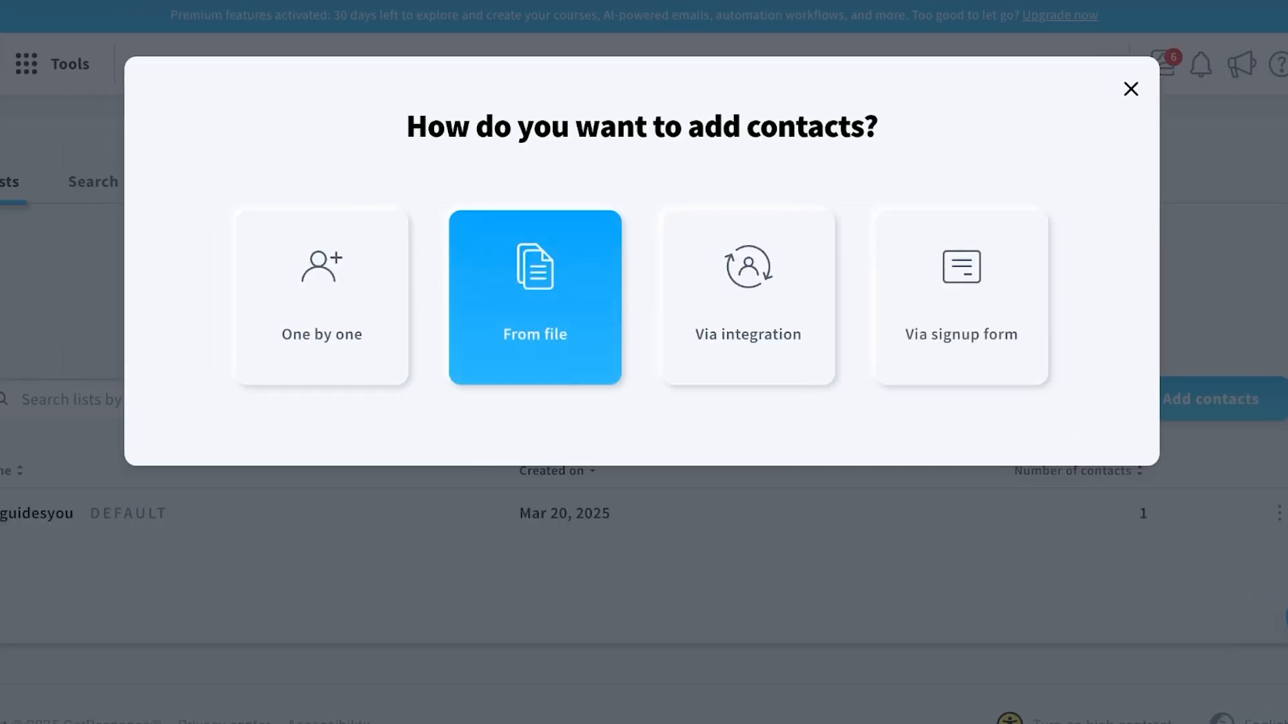
{"action": "left_click", "coordinate": [534, 298]}
{"action": "left_click", "coordinate": [322, 295]}
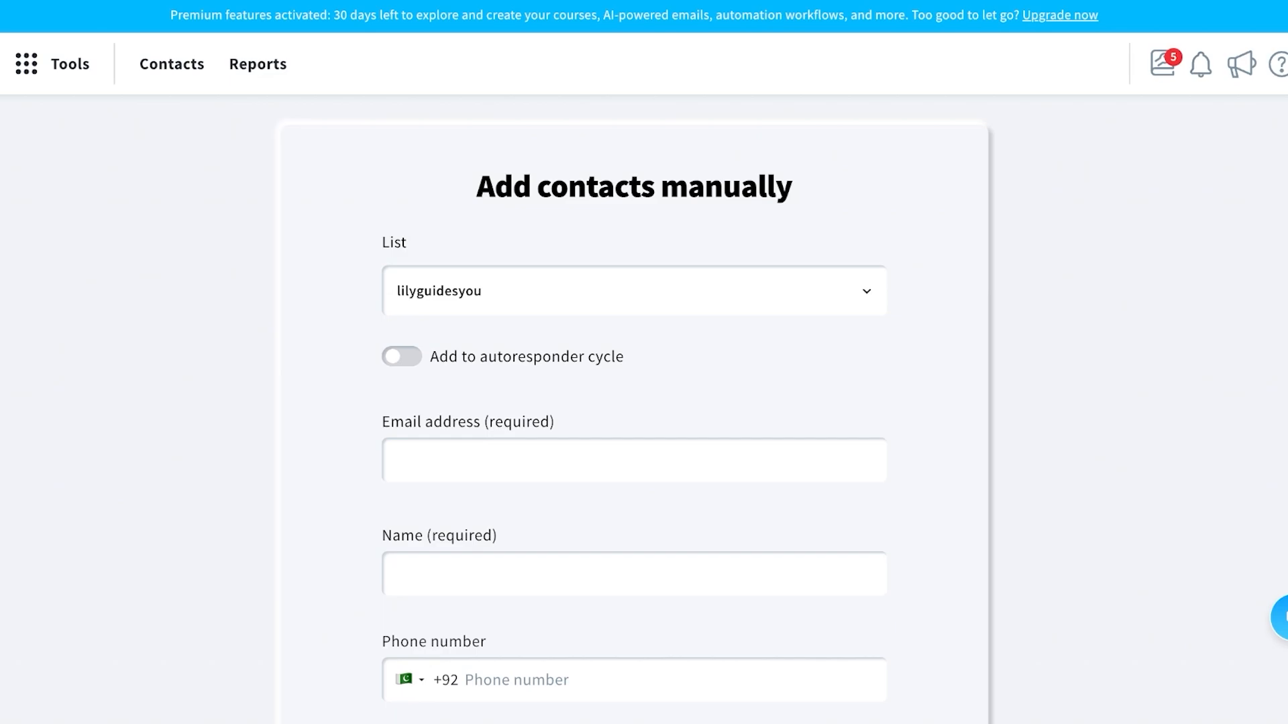
Keep the default list, add the contact to the autoresponder cycle, and enter their e-mail address.
{"action": "left_click", "coordinate": [634, 290]}
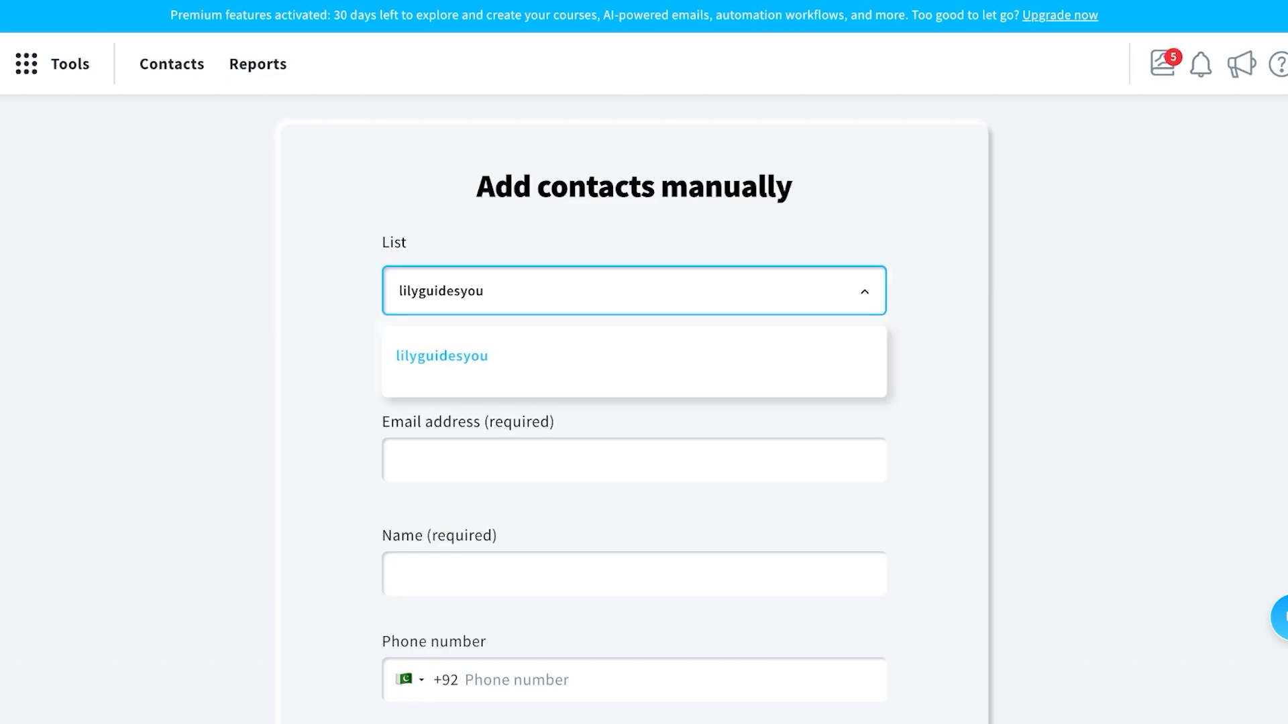
{"action": "left_click", "coordinate": [633, 356]}
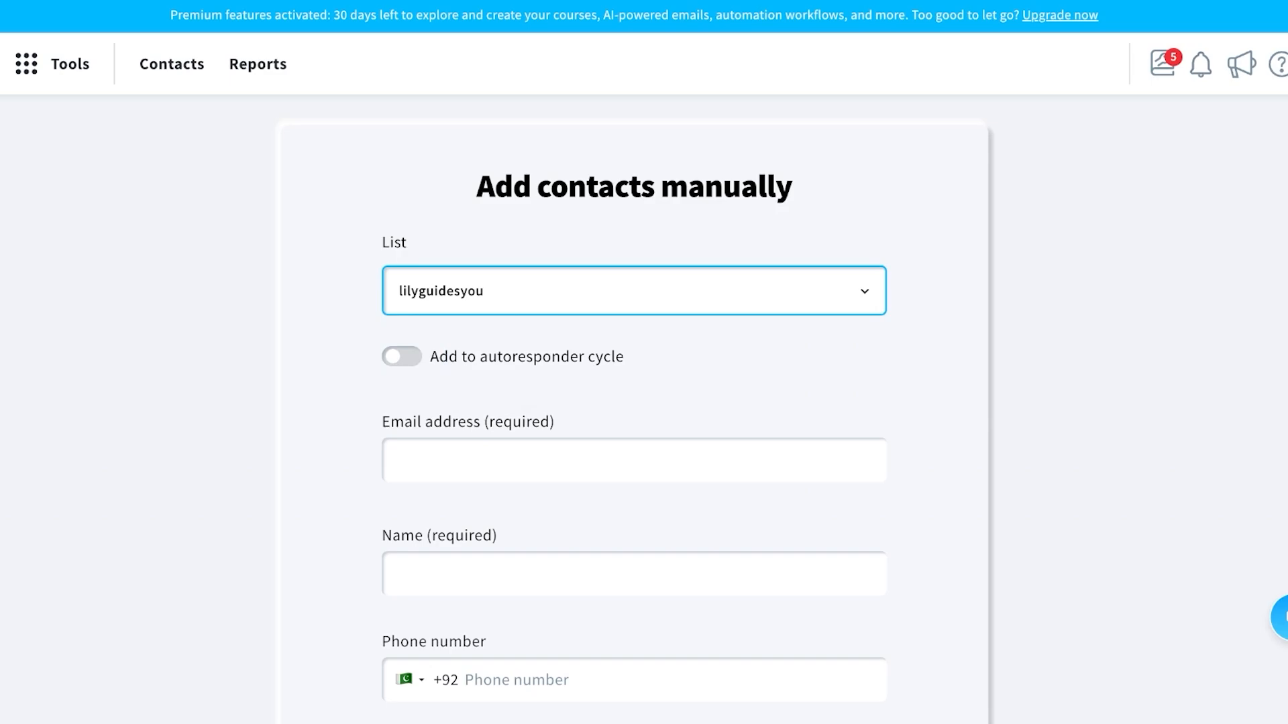
{"action": "left_click", "coordinate": [401, 356]}
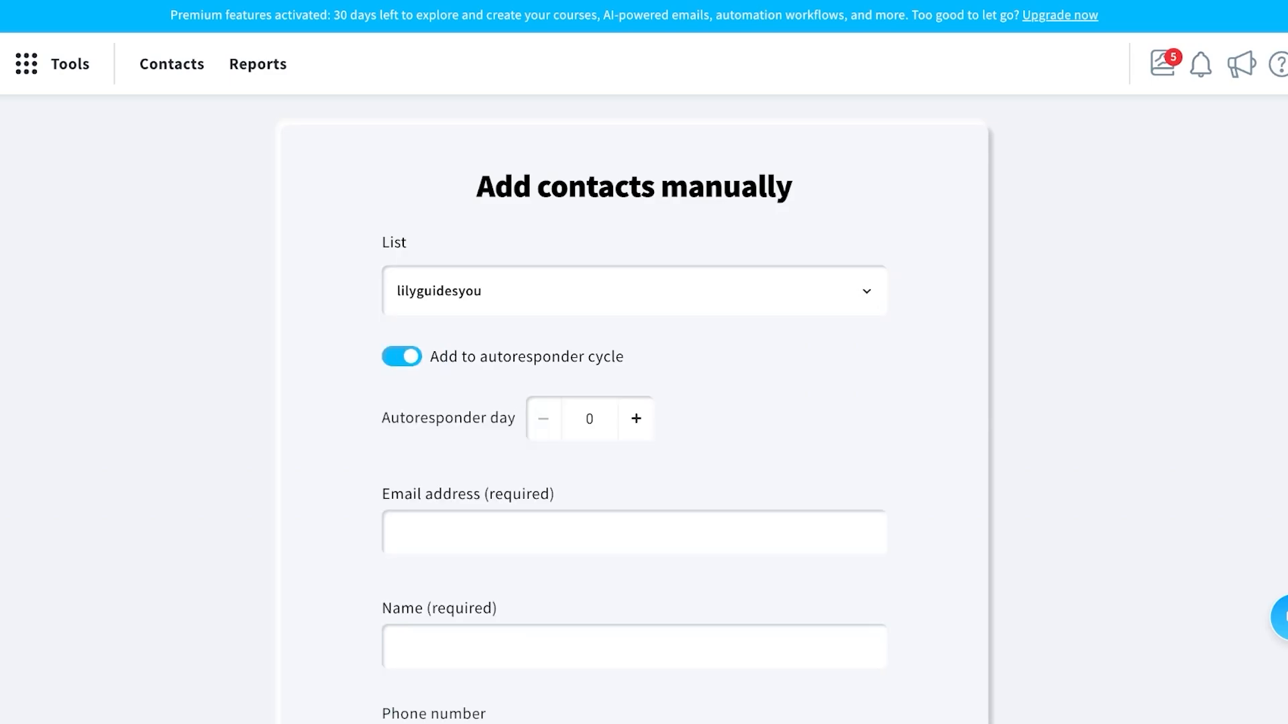
{"action": "scroll", "coordinate": [634, 403], "scroll_direction": "down", "scroll_amount": 1}
{"action": "left_click", "coordinate": [633, 492]}
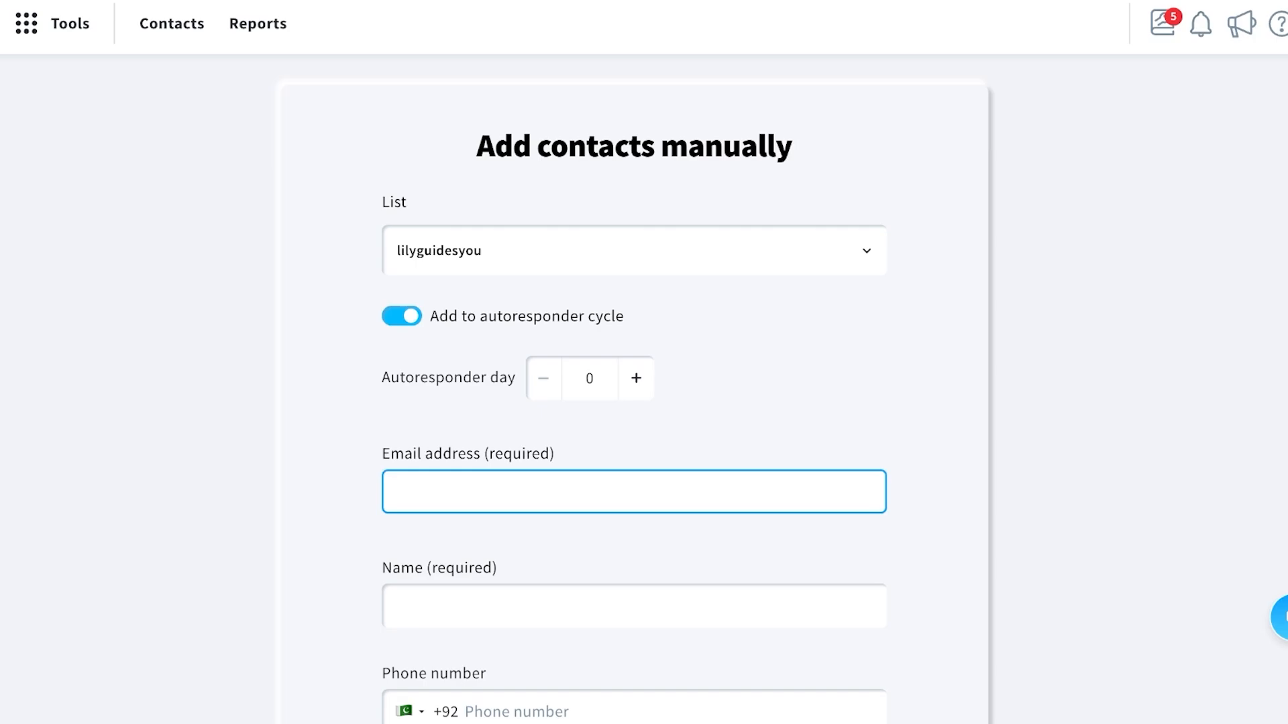
{"action": "scroll", "coordinate": [634, 362], "scroll_direction": "down", "scroll_amount": 2}
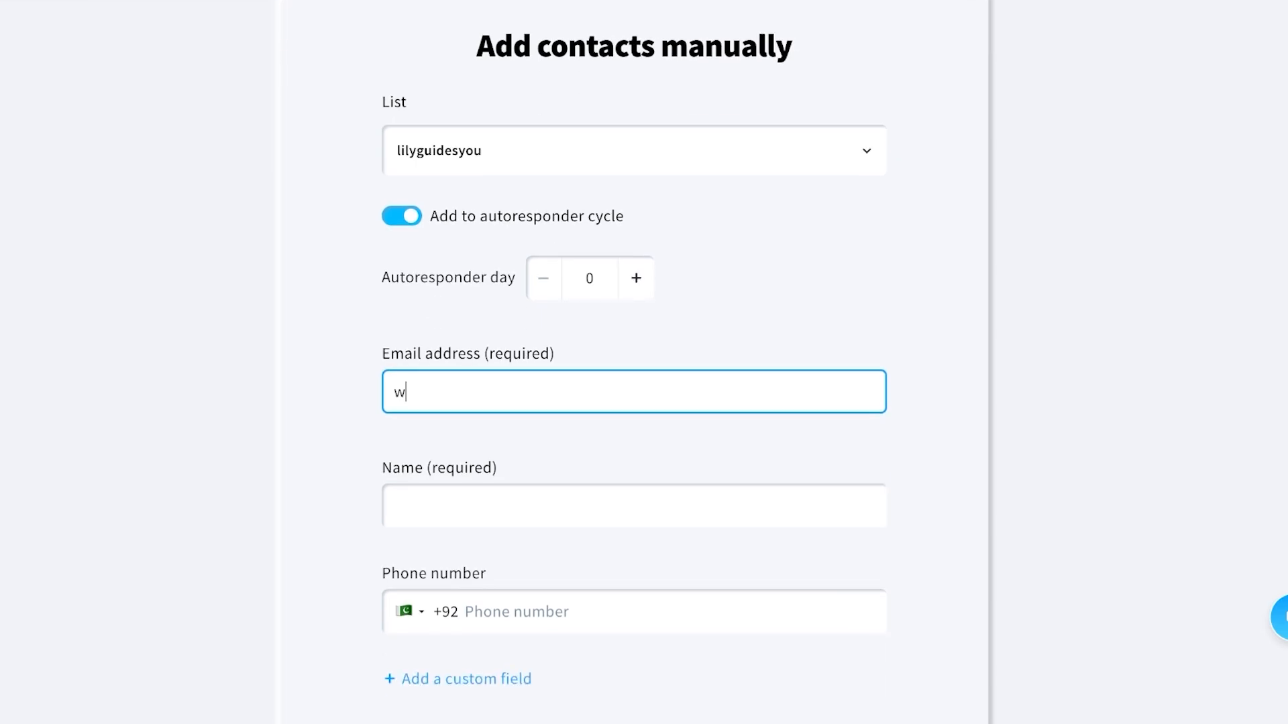
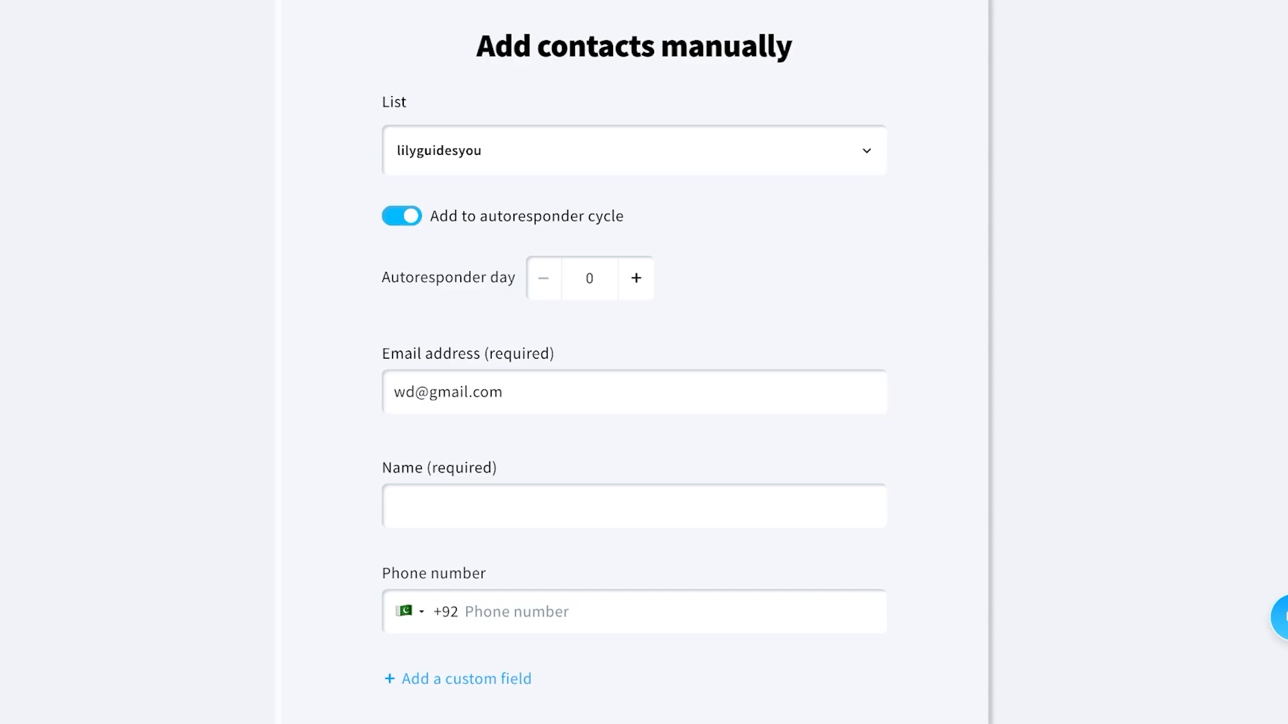
Enter the contact's full name, confirm adding permission, and submit the contact.
{"action": "left_click", "coordinate": [503, 392]}
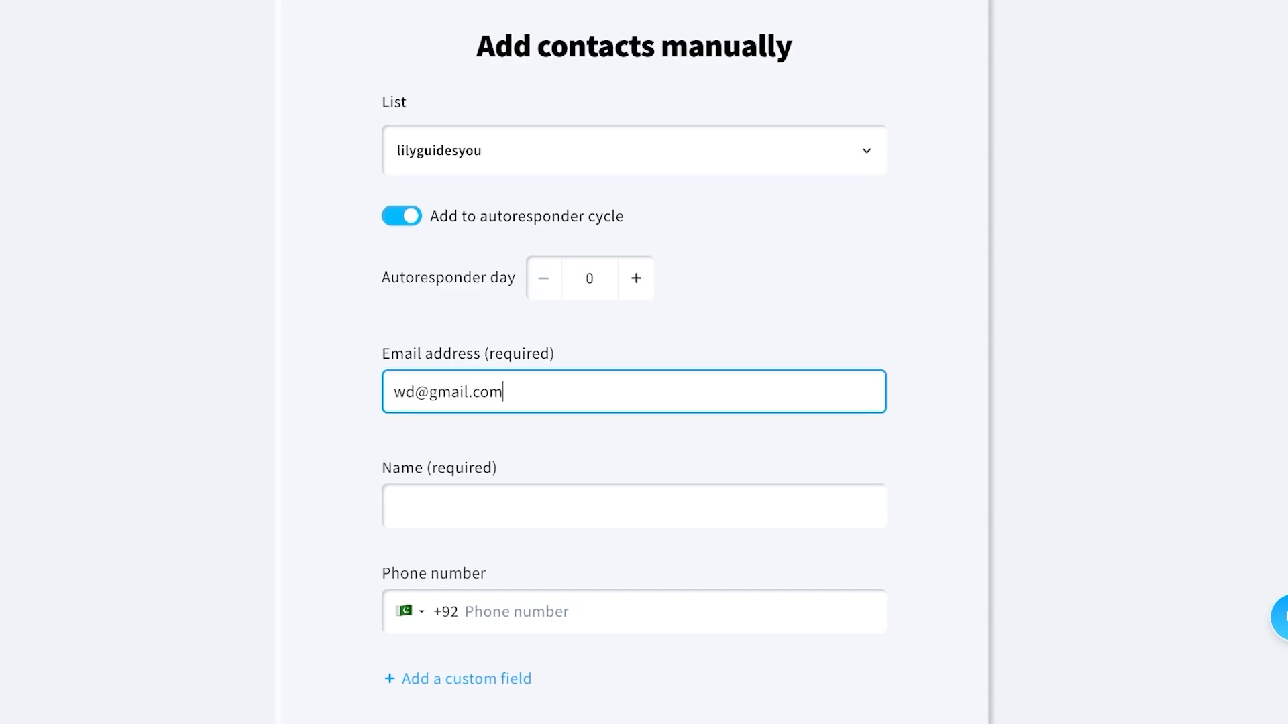
{"action": "scroll", "coordinate": [634, 362], "scroll_direction": "down", "scroll_amount": 3}
{"action": "left_click", "coordinate": [396, 302]}
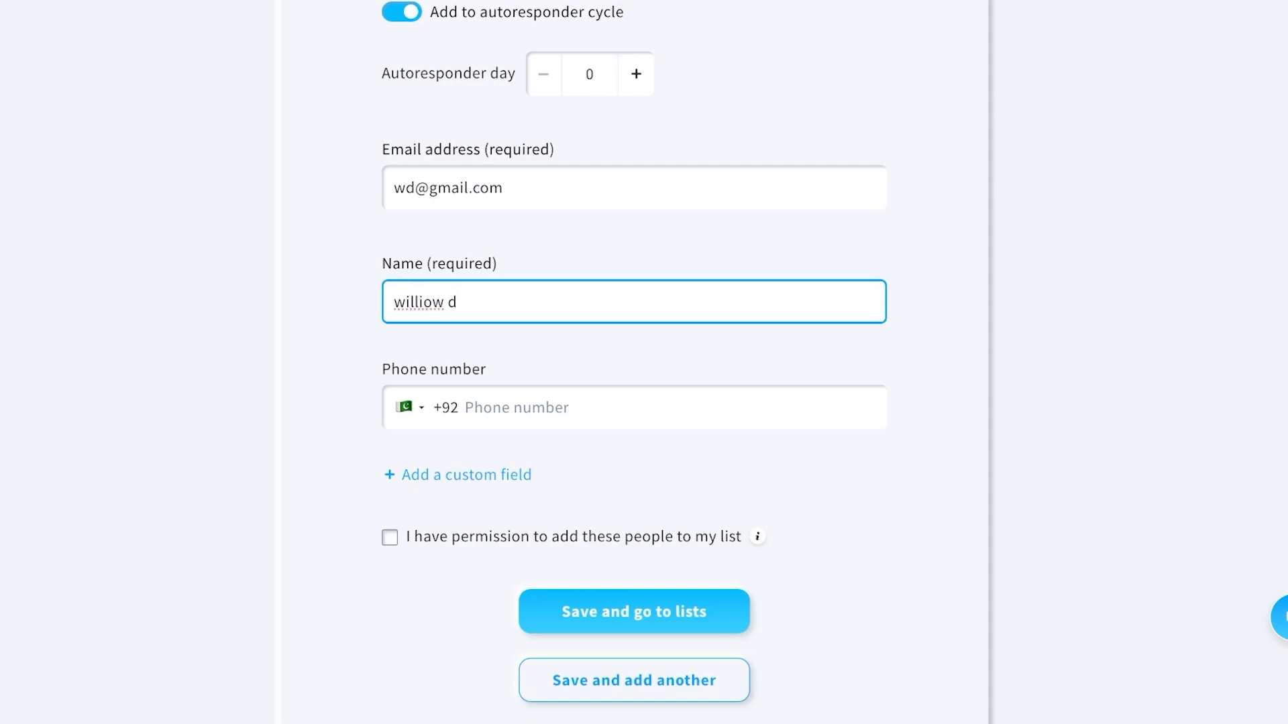
{"action": "scroll", "coordinate": [633, 362], "scroll_direction": "down", "scroll_amount": 3}
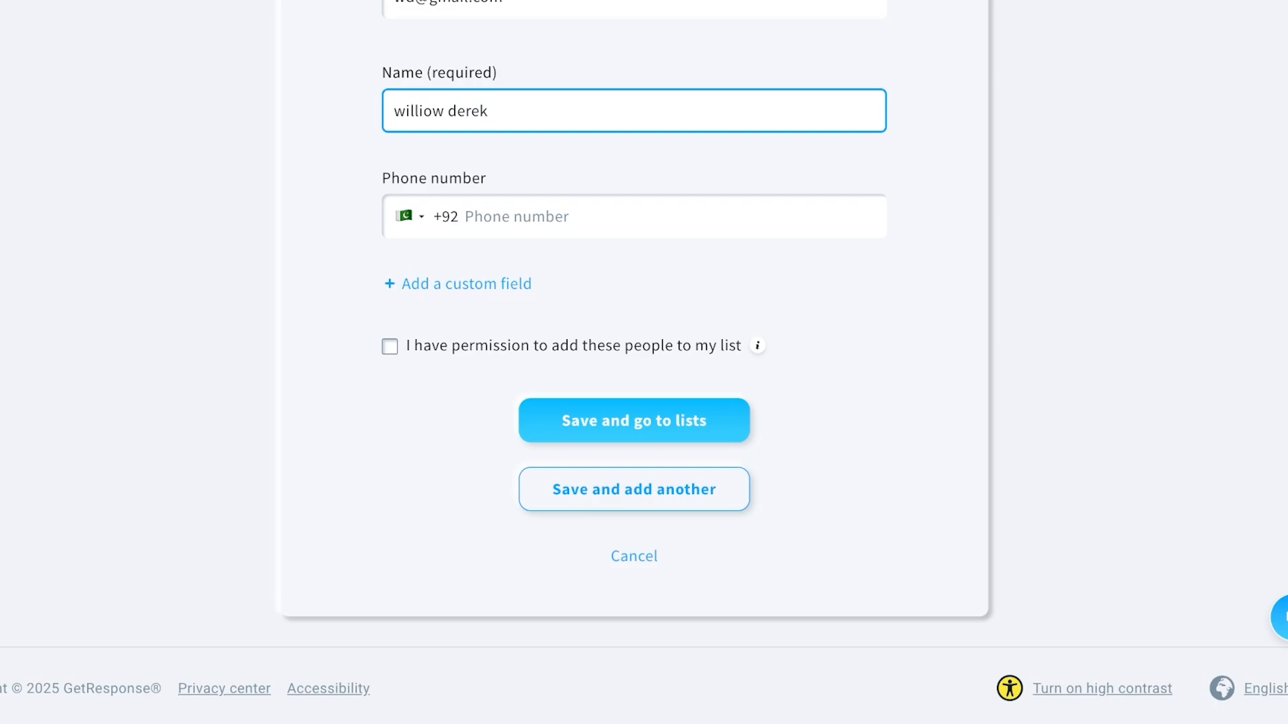
{"action": "left_click", "coordinate": [389, 346]}
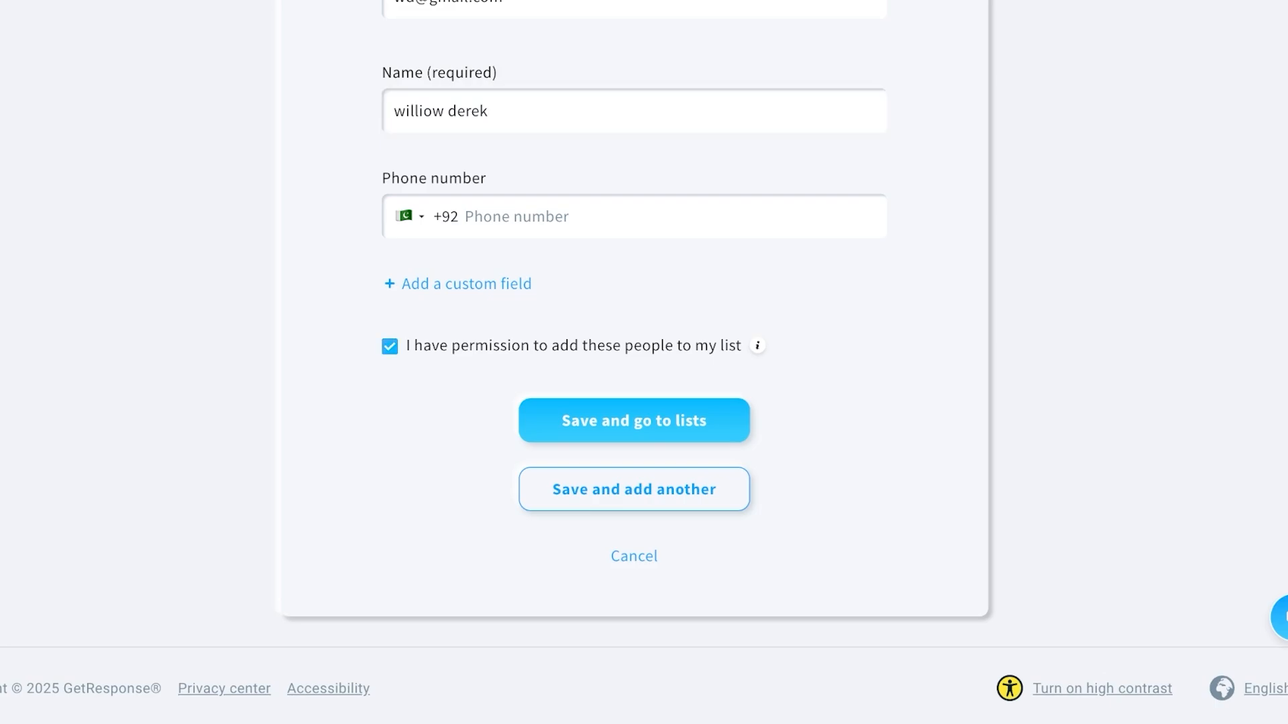
{"action": "key", "text": "Return"}
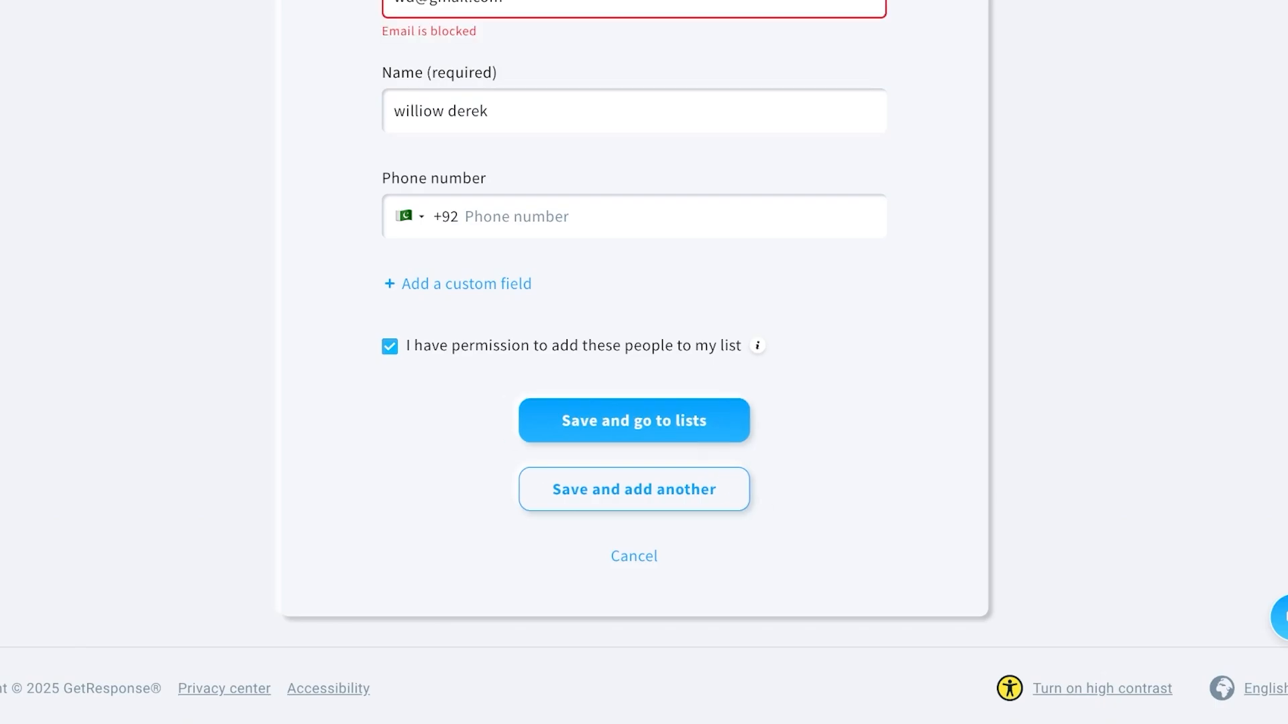
Correct the blocked e-mail address and save the contact.
{"action": "scroll", "coordinate": [633, 362], "scroll_direction": "up", "scroll_amount": 2}
{"action": "left_click", "coordinate": [415, 120]}
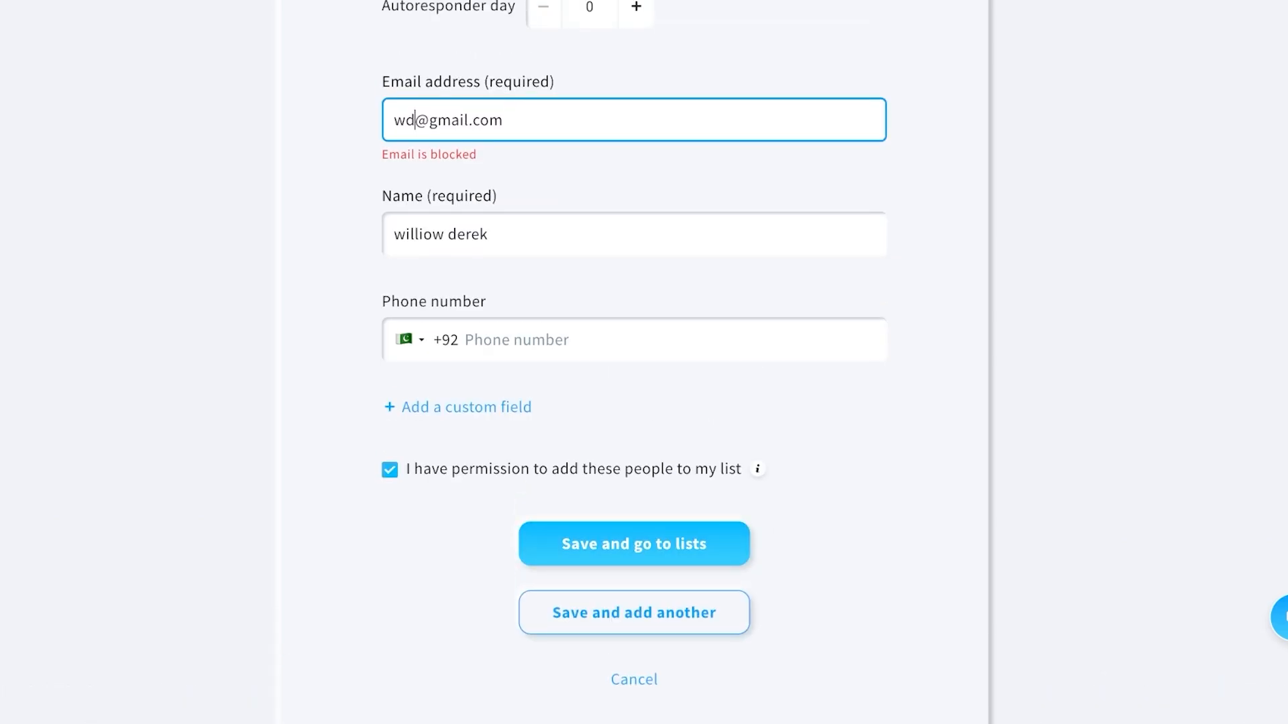
{"action": "key", "text": "BackSpace"}
{"action": "key", "text": "Return"}
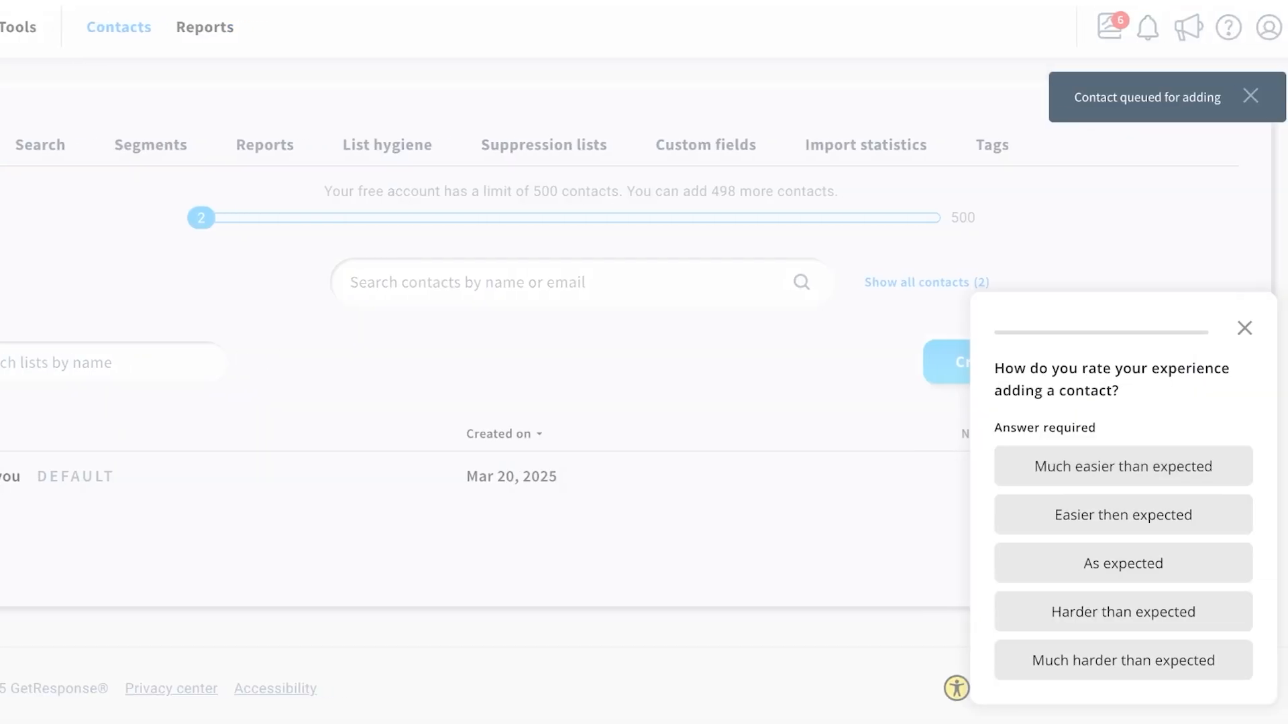
Dismiss the experience rating survey and open the default list's actions menu.
{"action": "key", "text": "Escape"}
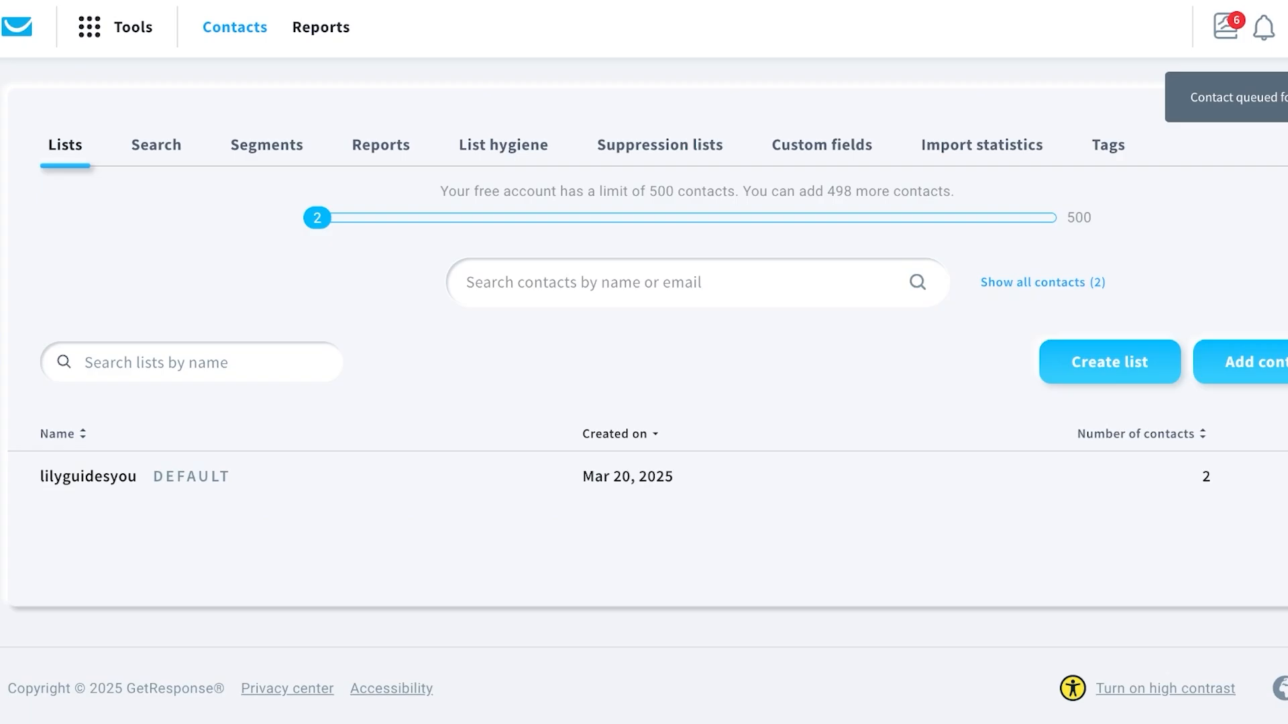
{"action": "left_click", "coordinate": [156, 144]}
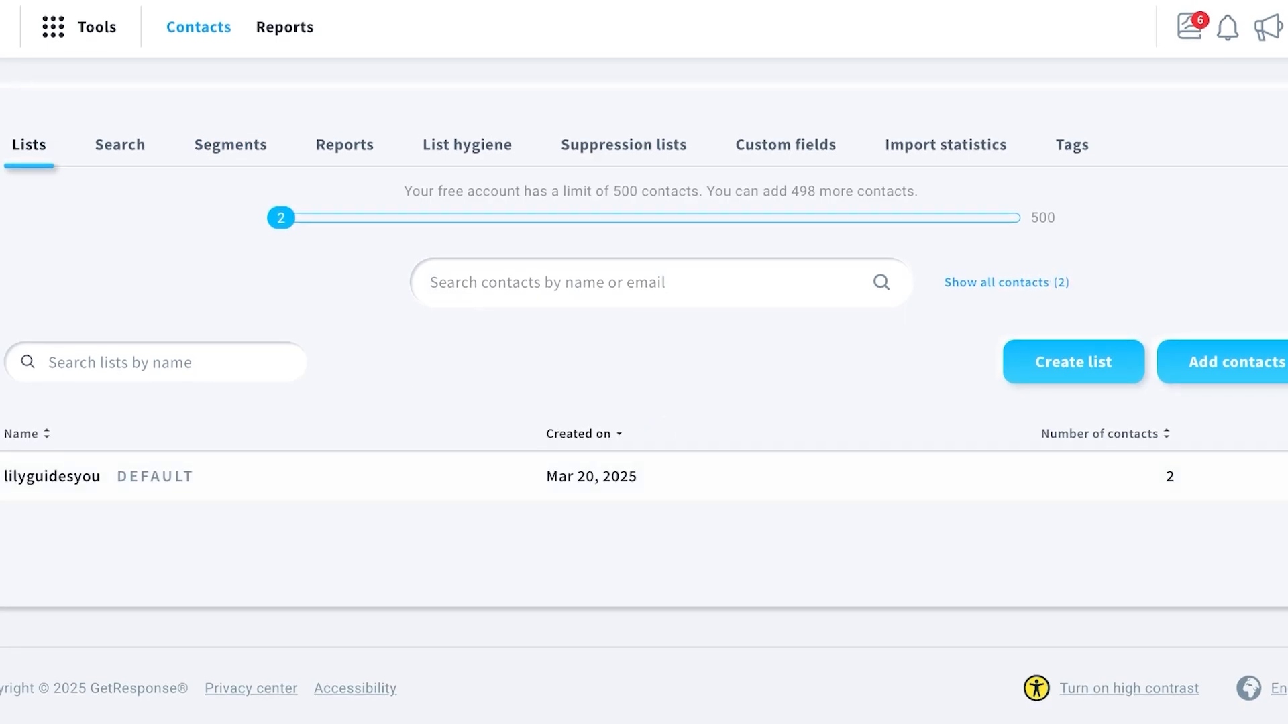
{"action": "left_click", "coordinate": [1287, 476]}
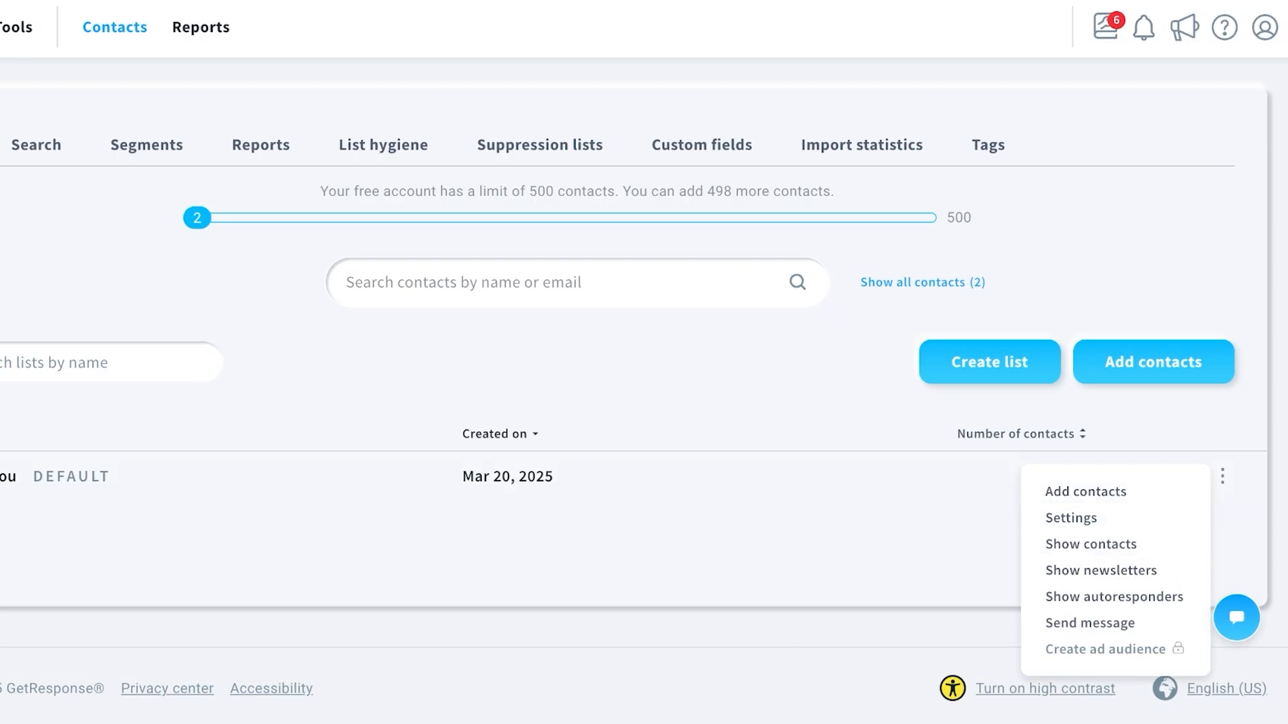
Show the default list's contacts, close Modify columns unchanged, and switch to the empty Tags section.
{"action": "left_click", "coordinate": [1090, 544]}
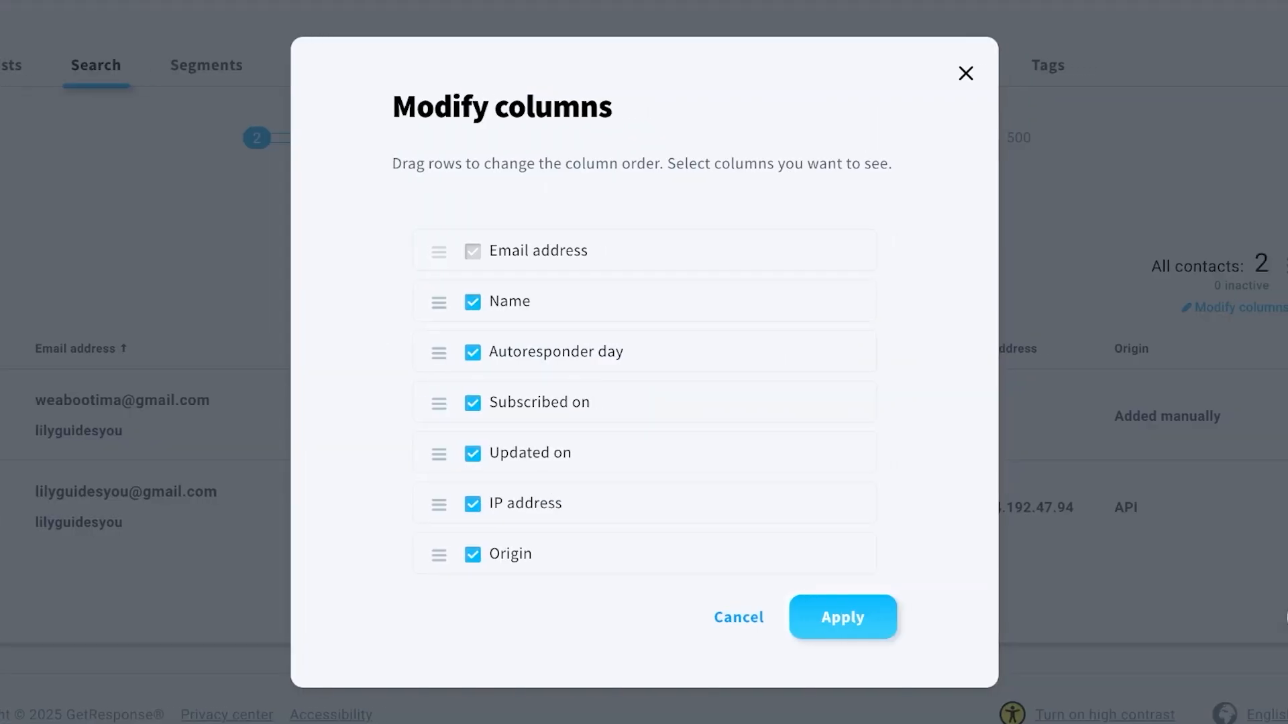
{"action": "key", "text": "Escape"}
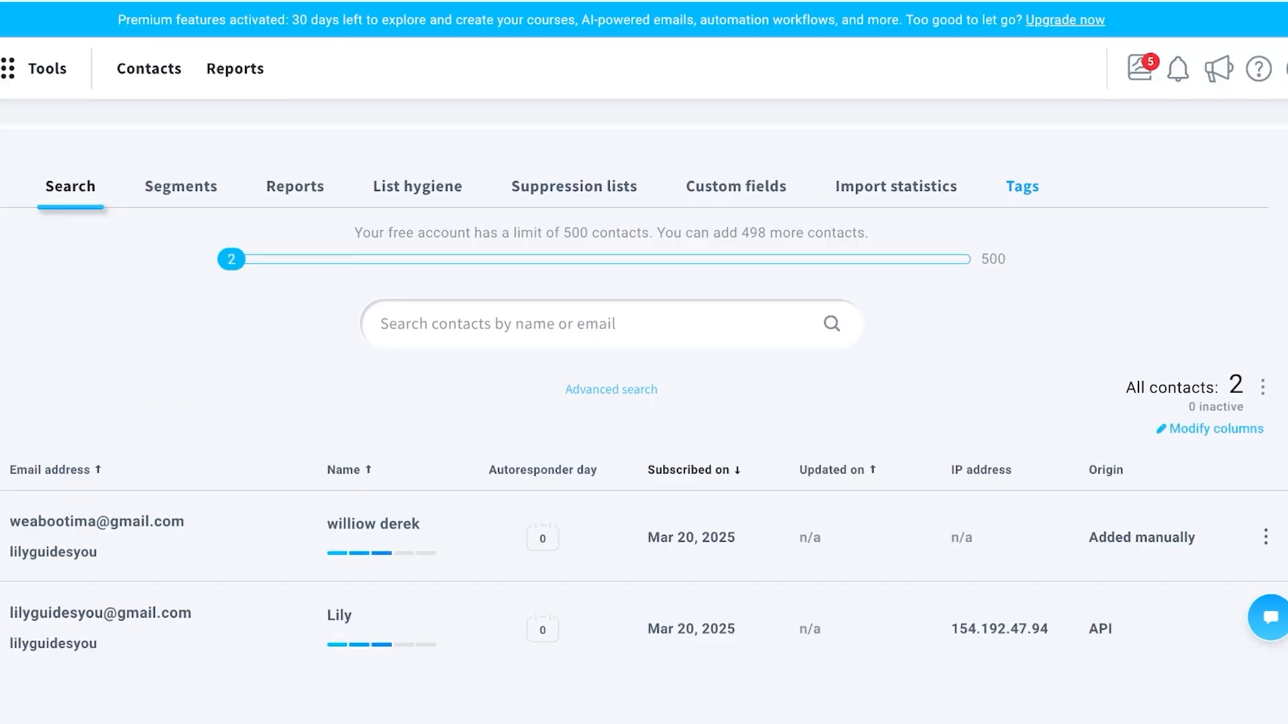
{"action": "left_click", "coordinate": [1022, 181]}
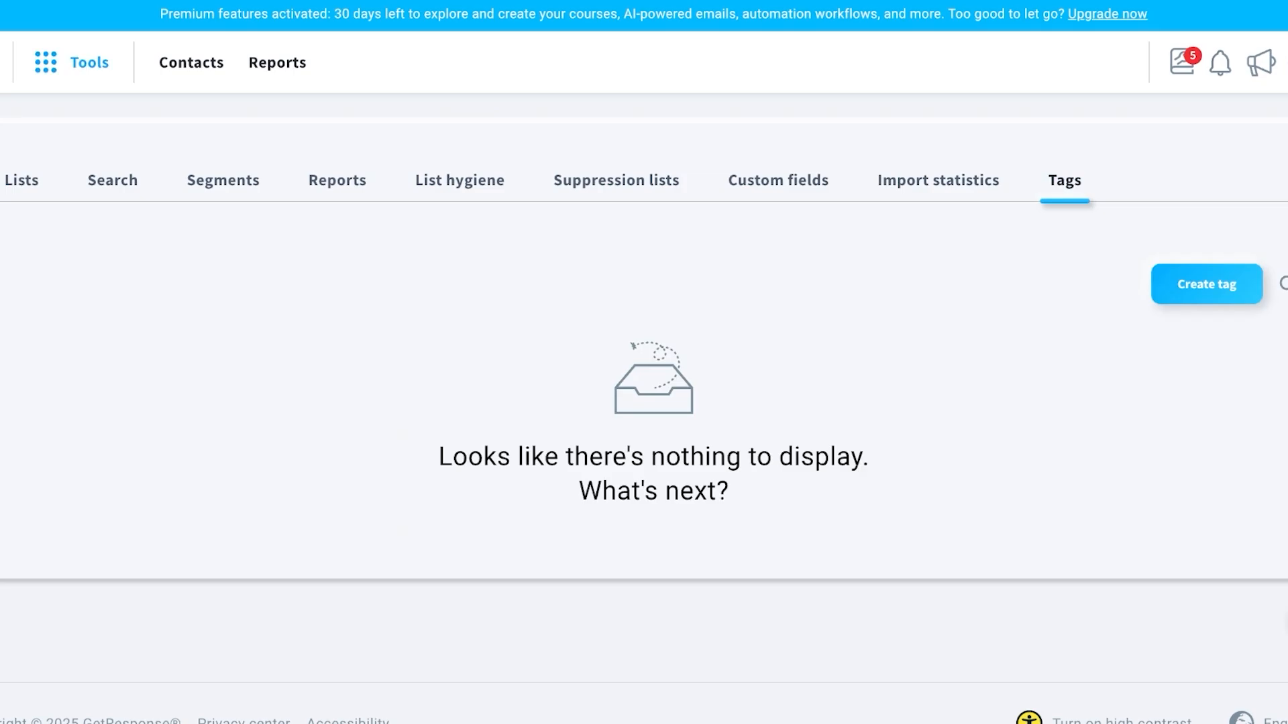
Show the Tools mega-menu with Communicate, Build visibility, Automate, Connect and Share knowledge groups.
{"action": "left_click", "coordinate": [74, 62]}
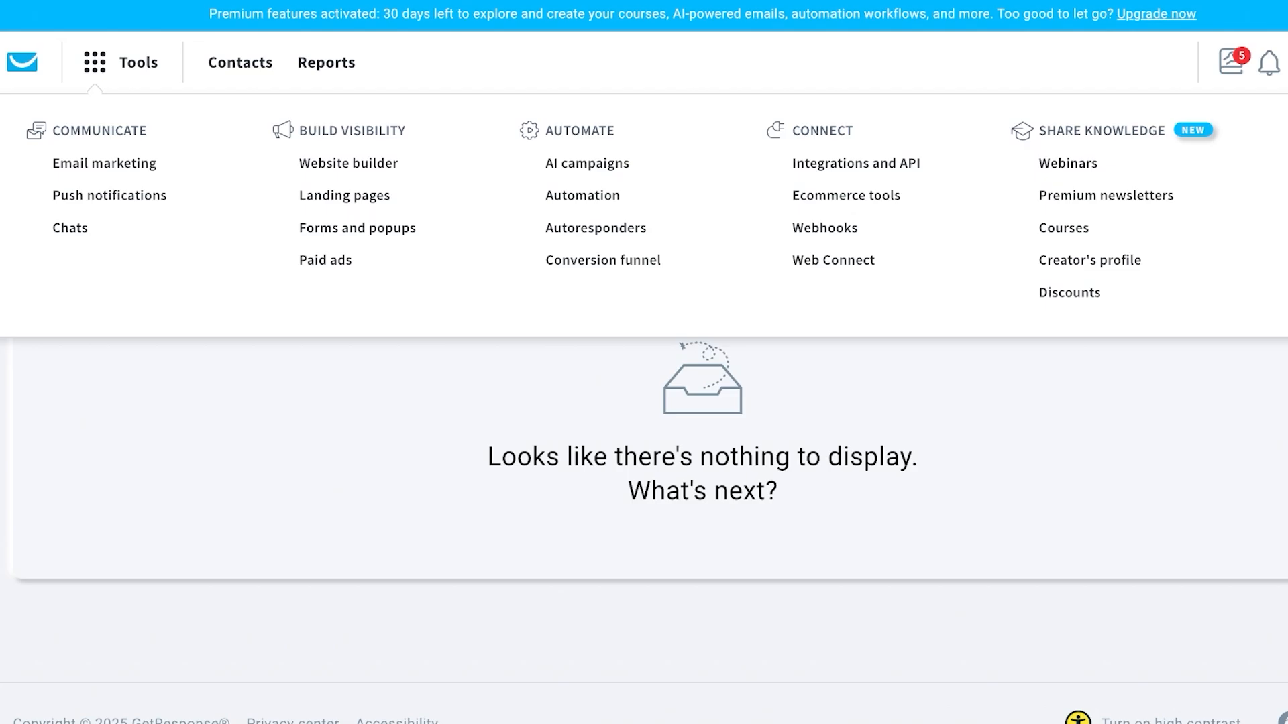
Go to Email marketing and start creating a new newsletter.
{"action": "left_click", "coordinate": [104, 163]}
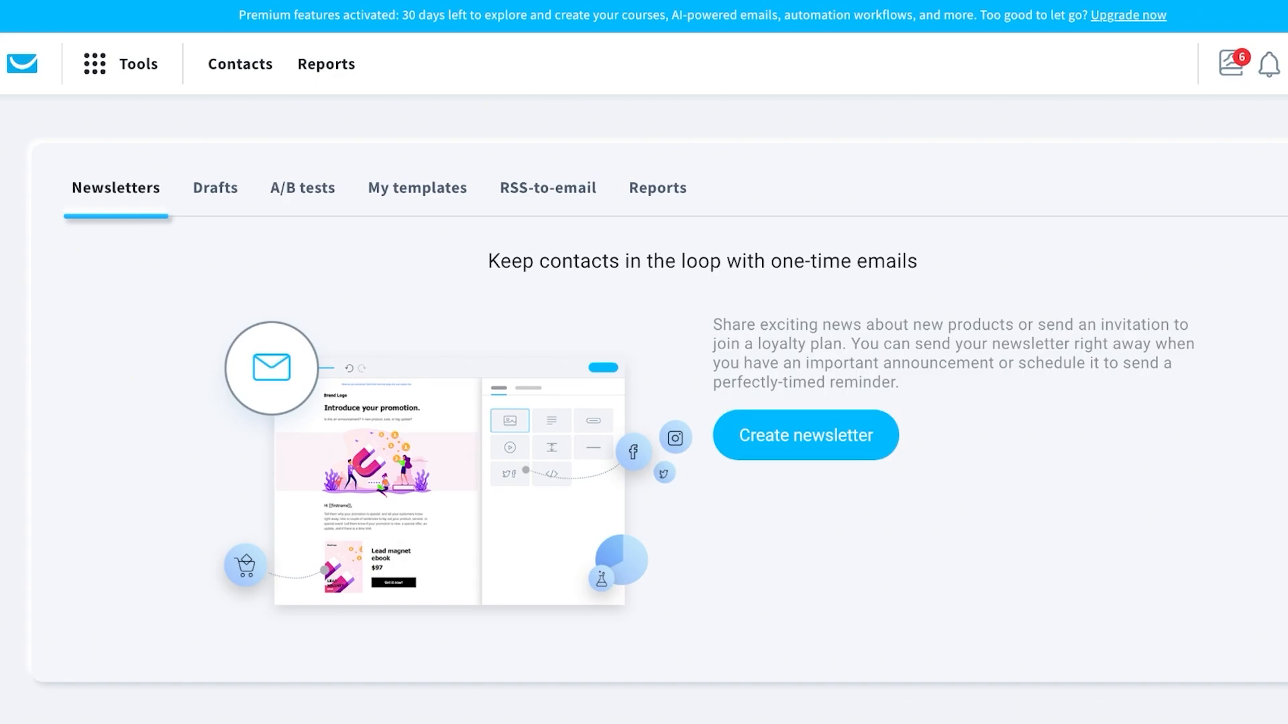
{"action": "left_click", "coordinate": [805, 435]}
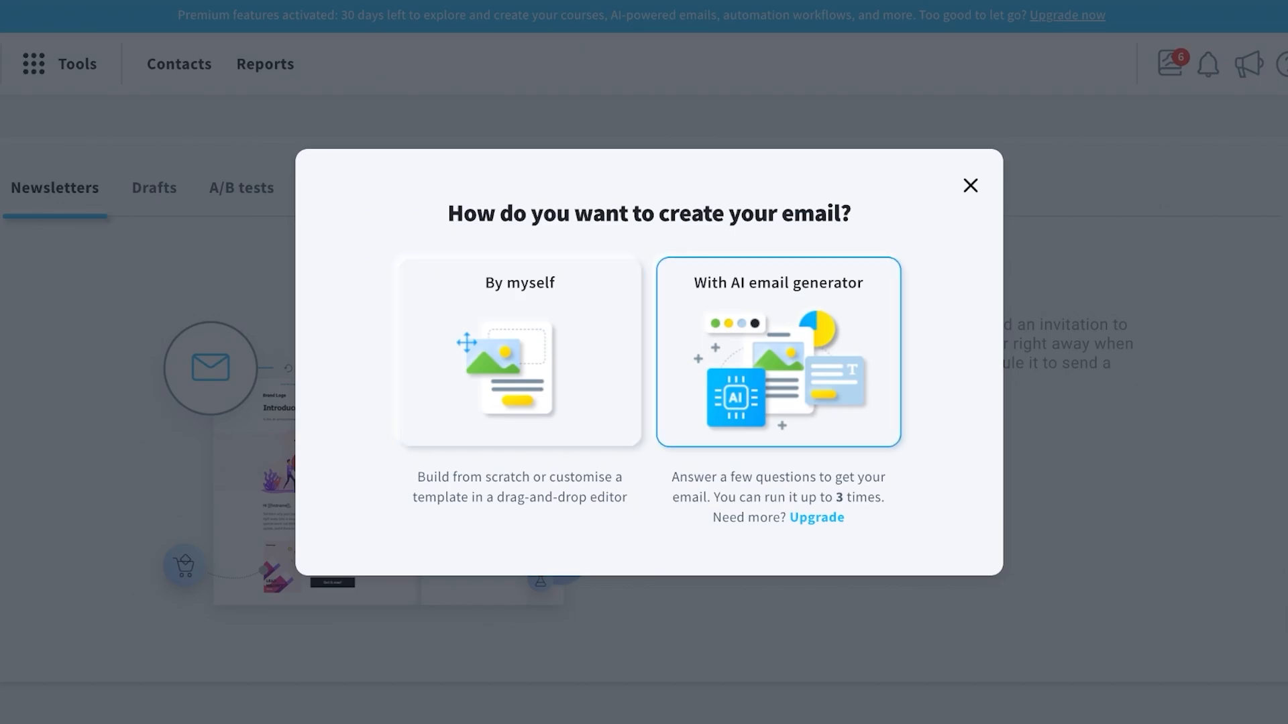
Choose to build the newsletter with the AI email generator.
{"action": "key", "text": "Return"}
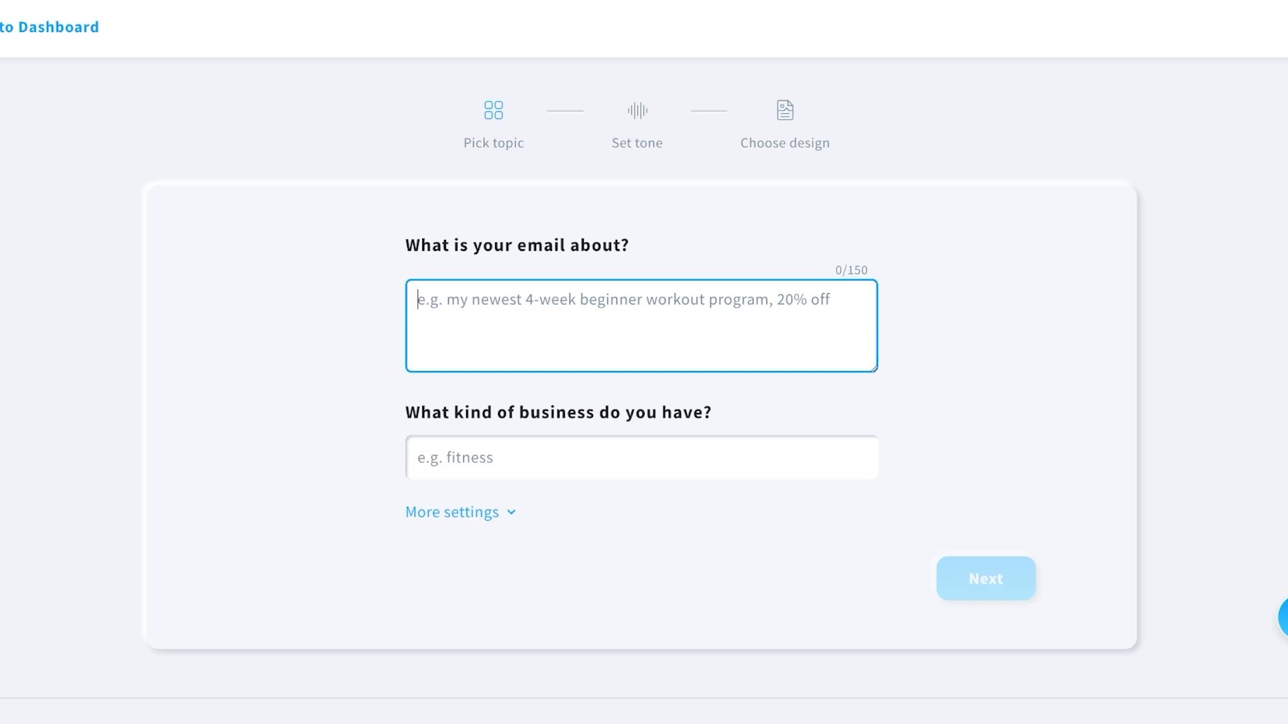
Describe the email as Spencer's annual spring sale announcement, with business type Retail Clothing.
{"action": "type", "text": "Sale An"}
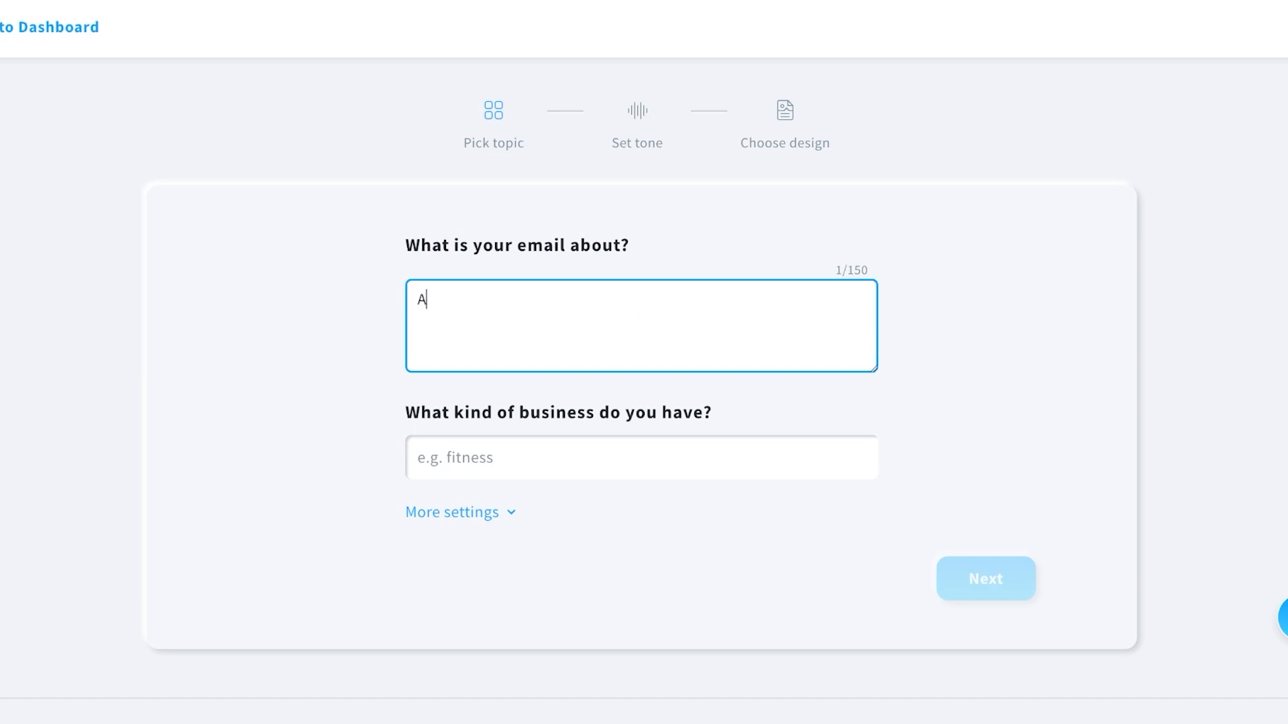
{"action": "type", "text": "nouncement for my "}
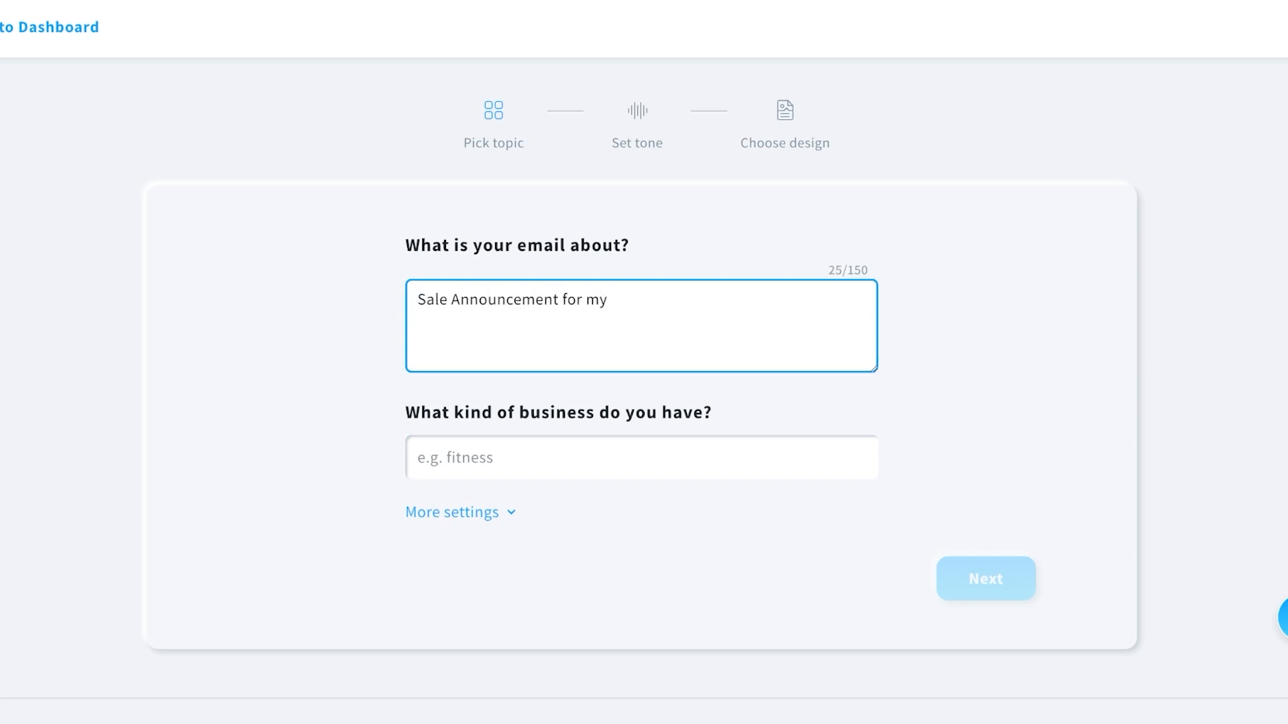
{"action": "type", "text": "clothing brand called Spencer. The sale is "}
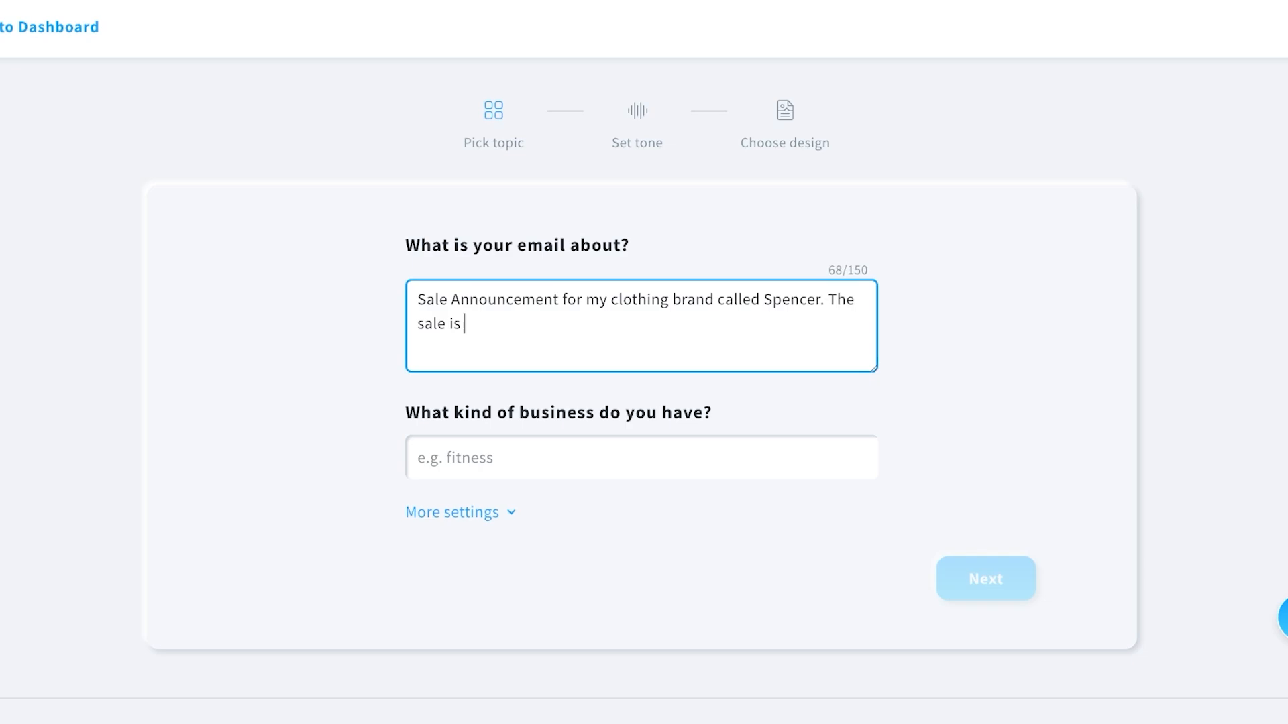
{"action": "type", "text": "our annual spring sale and o"}
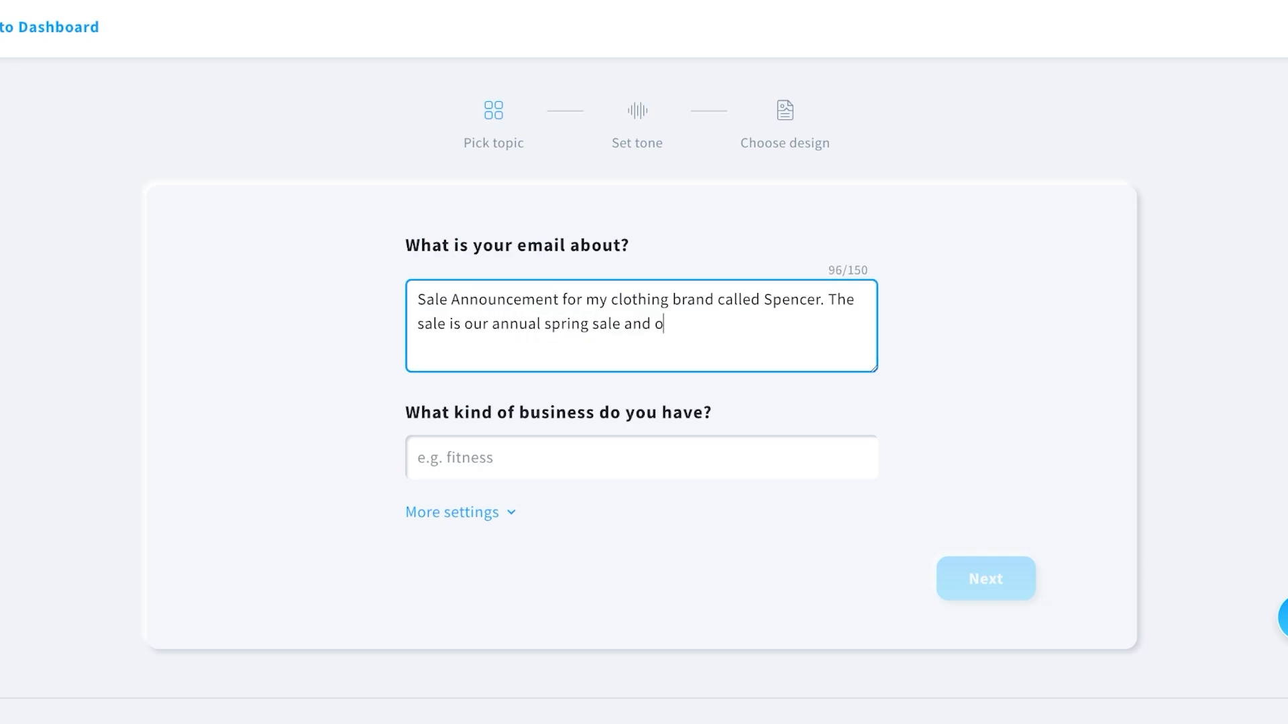
{"action": "type", "text": "ffers upto 70% off."}
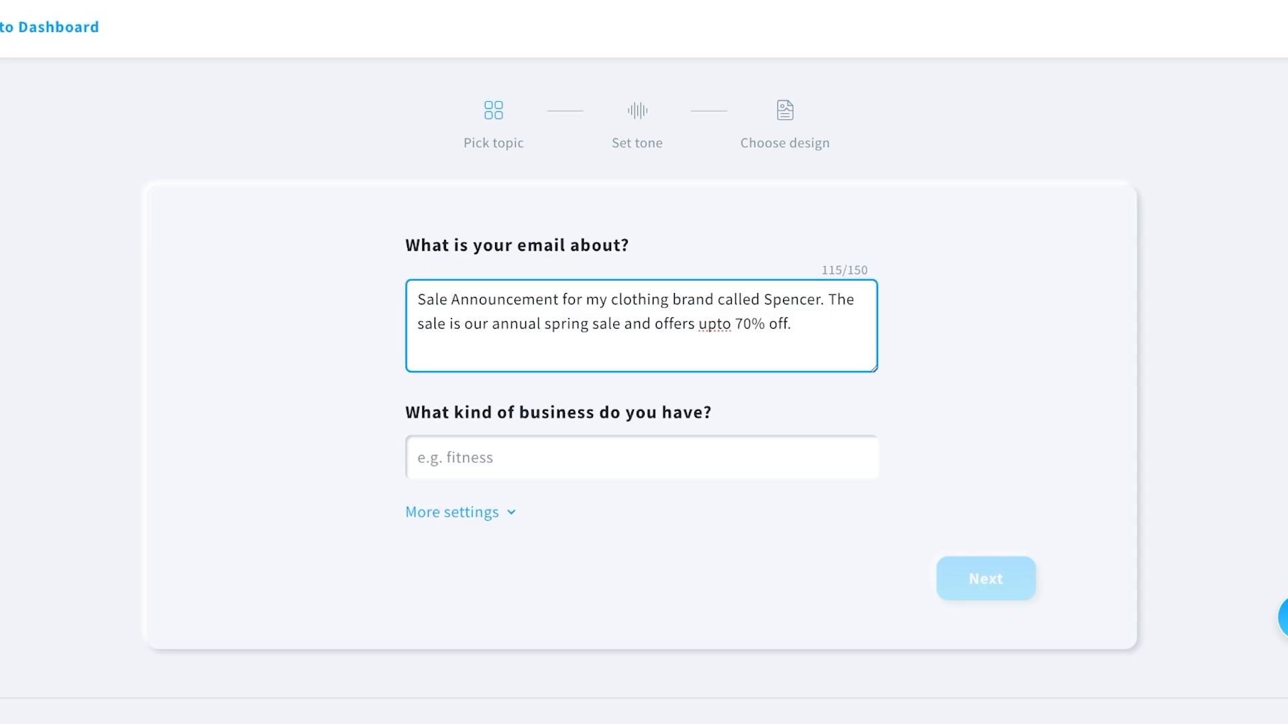
{"action": "left_click", "coordinate": [418, 457]}
{"action": "type", "text": "Retail Clothing"}
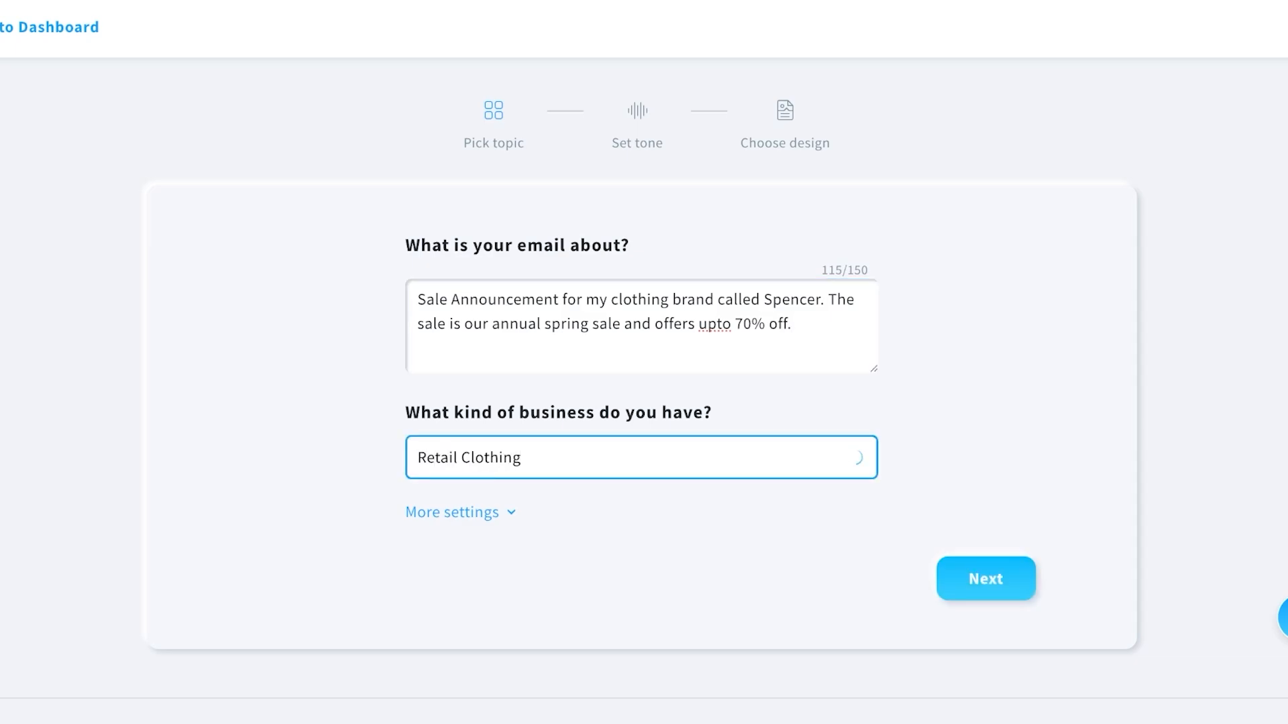
Under More settings, set the audience to Customers and the email type to Sale email.
{"action": "left_click", "coordinate": [452, 512]}
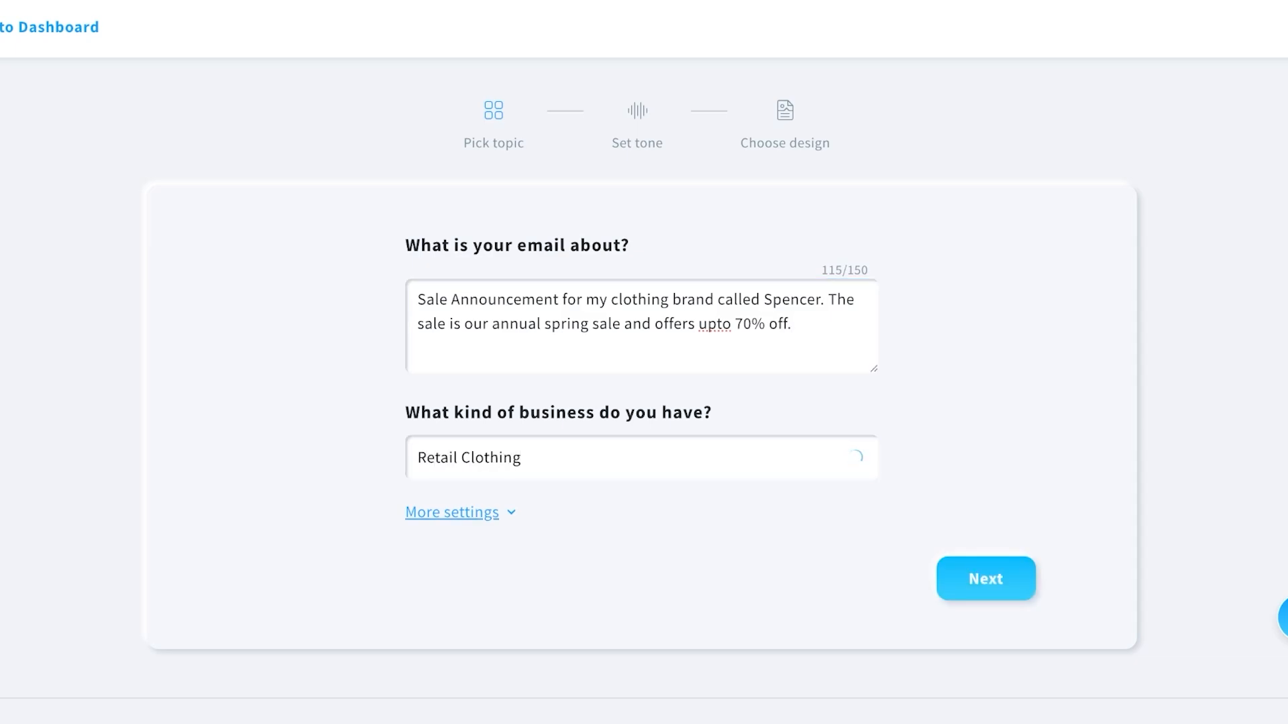
{"action": "scroll", "coordinate": [452, 513], "scroll_direction": "down", "scroll_amount": 4}
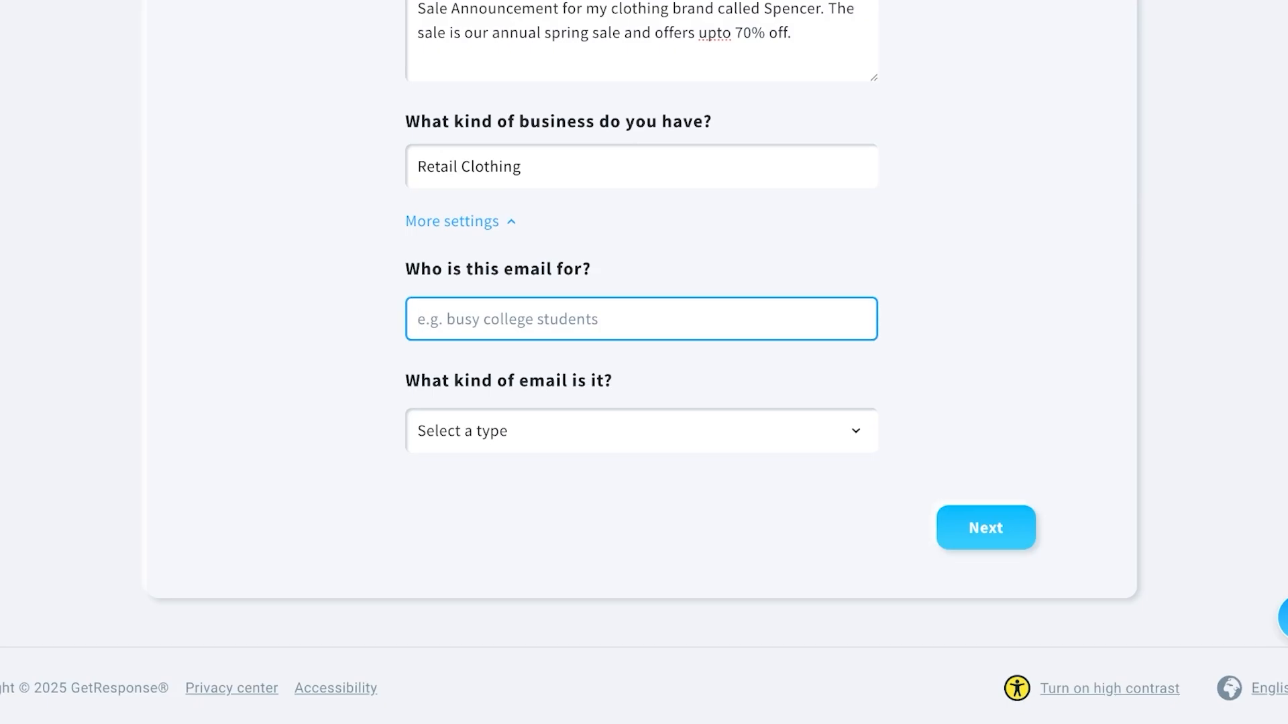
{"action": "type", "text": "Customers"}
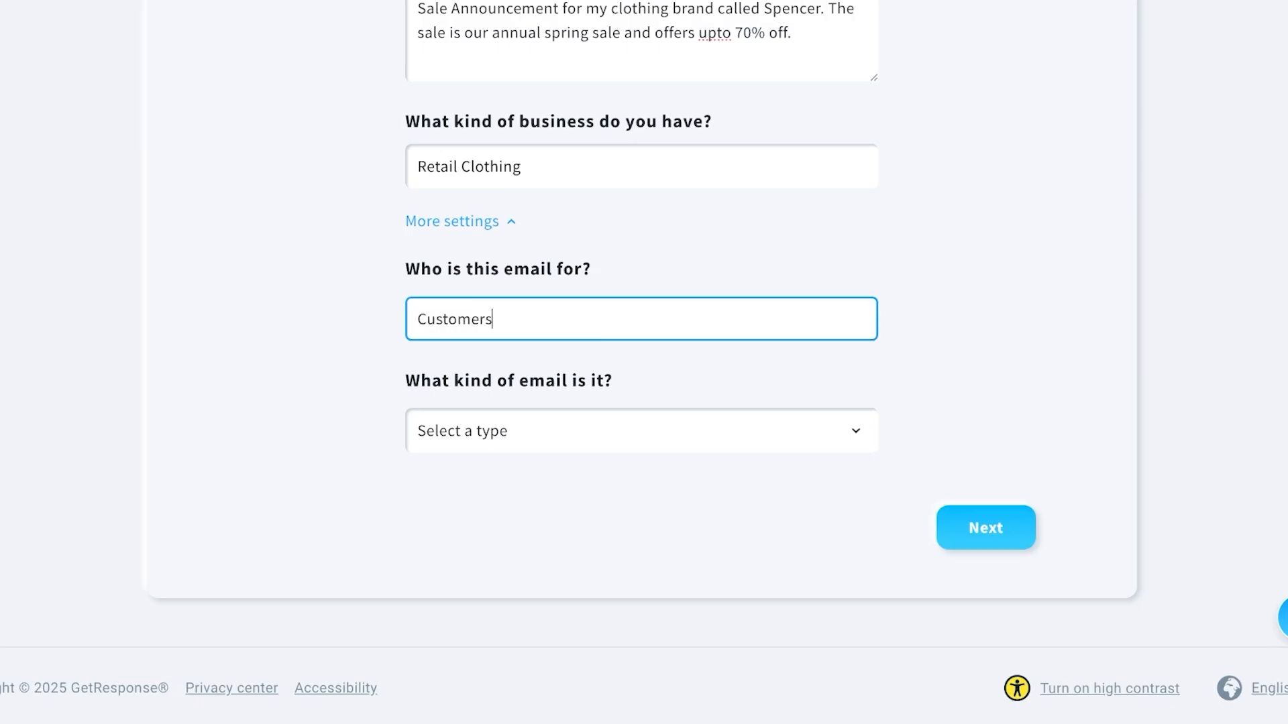
{"action": "key", "text": "Tab"}
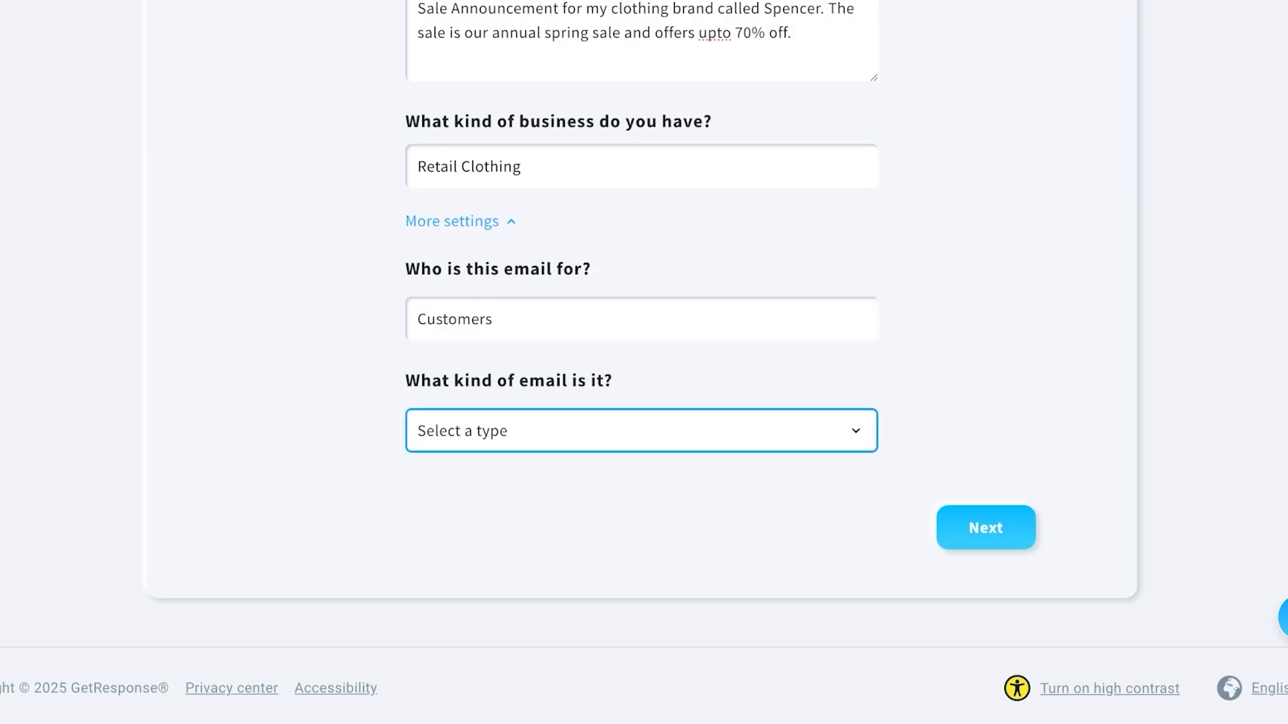
{"action": "key", "text": "Down"}
On the tone step, settle on the Friendly tone and continue to design.
{"action": "key", "text": "Return"}
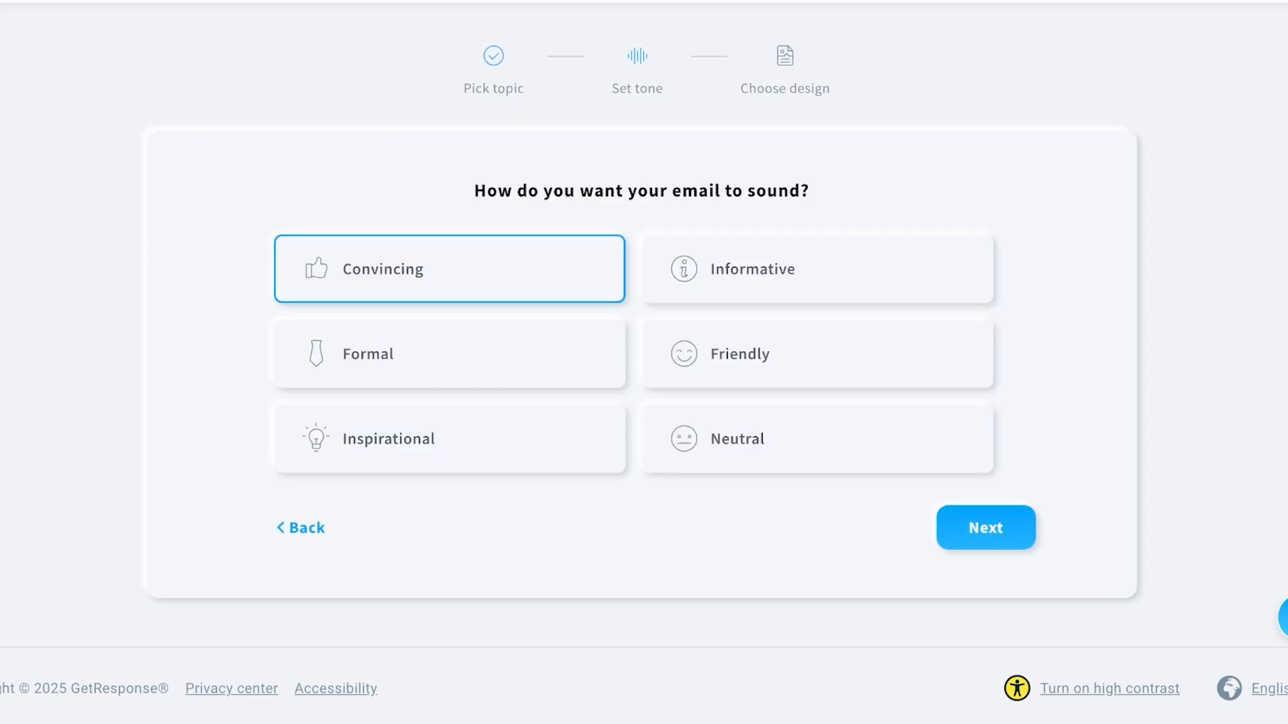
{"action": "left_click", "coordinate": [449, 493]}
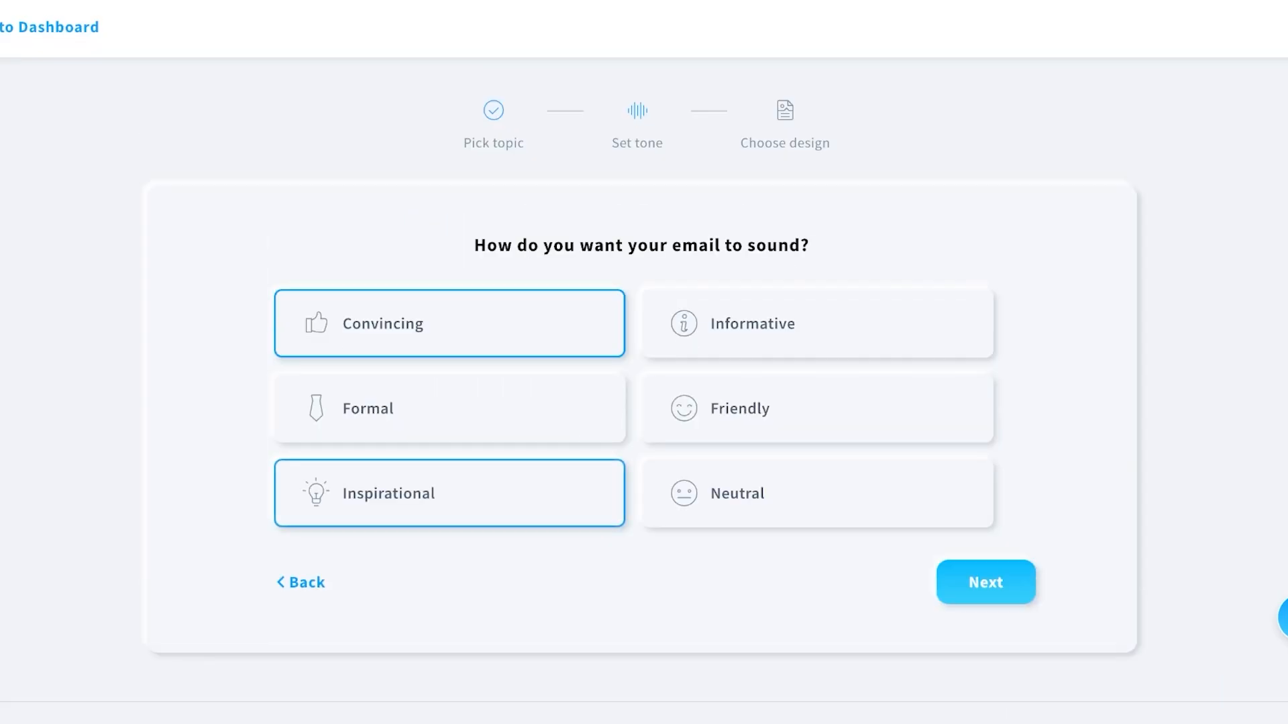
{"action": "left_click", "coordinate": [449, 408]}
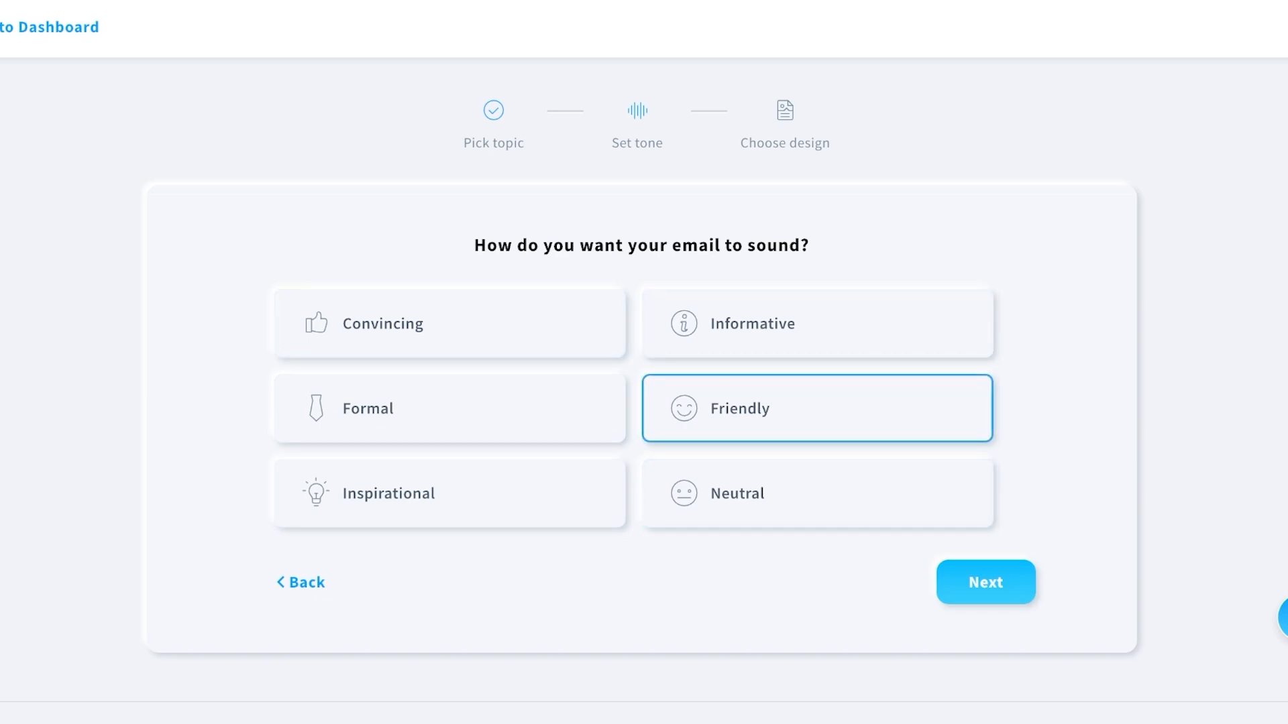
{"action": "left_click", "coordinate": [985, 582]}
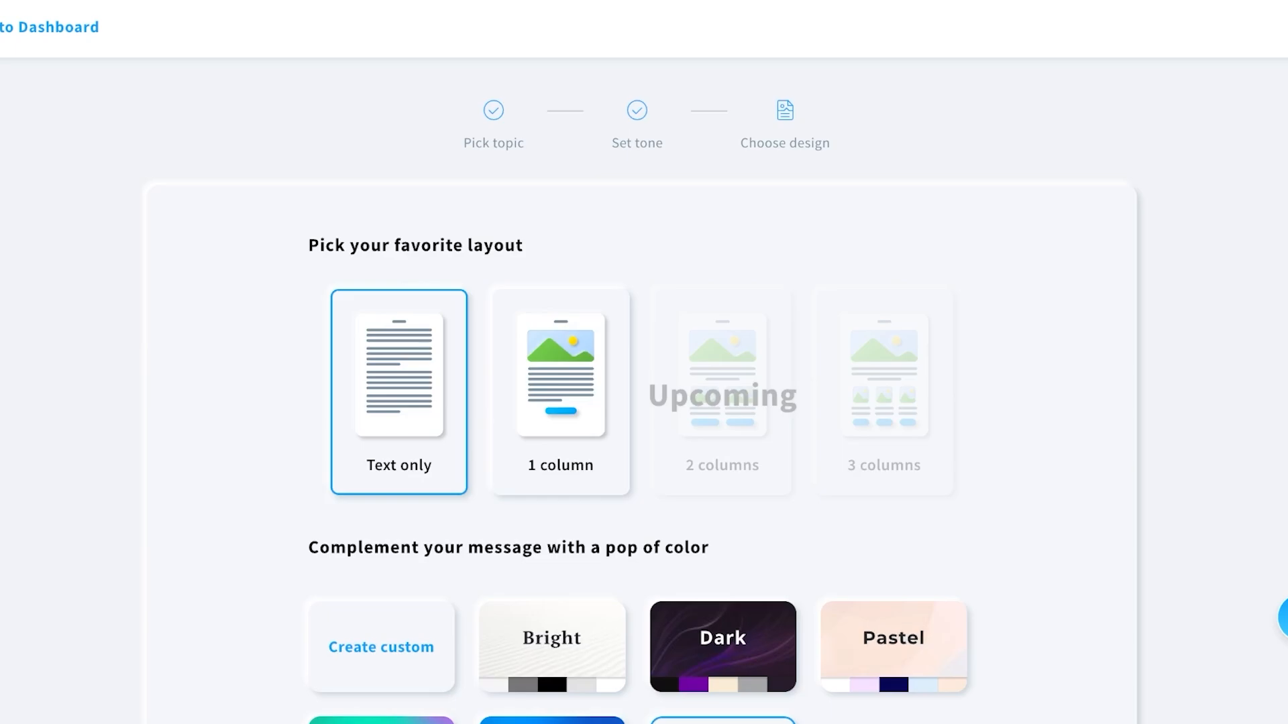
Pick the 1 column layout and Pastel palette, then generate the email.
{"action": "scroll", "coordinate": [644, 362], "scroll_direction": "down", "scroll_amount": 5}
{"action": "left_click", "coordinate": [560, 87]}
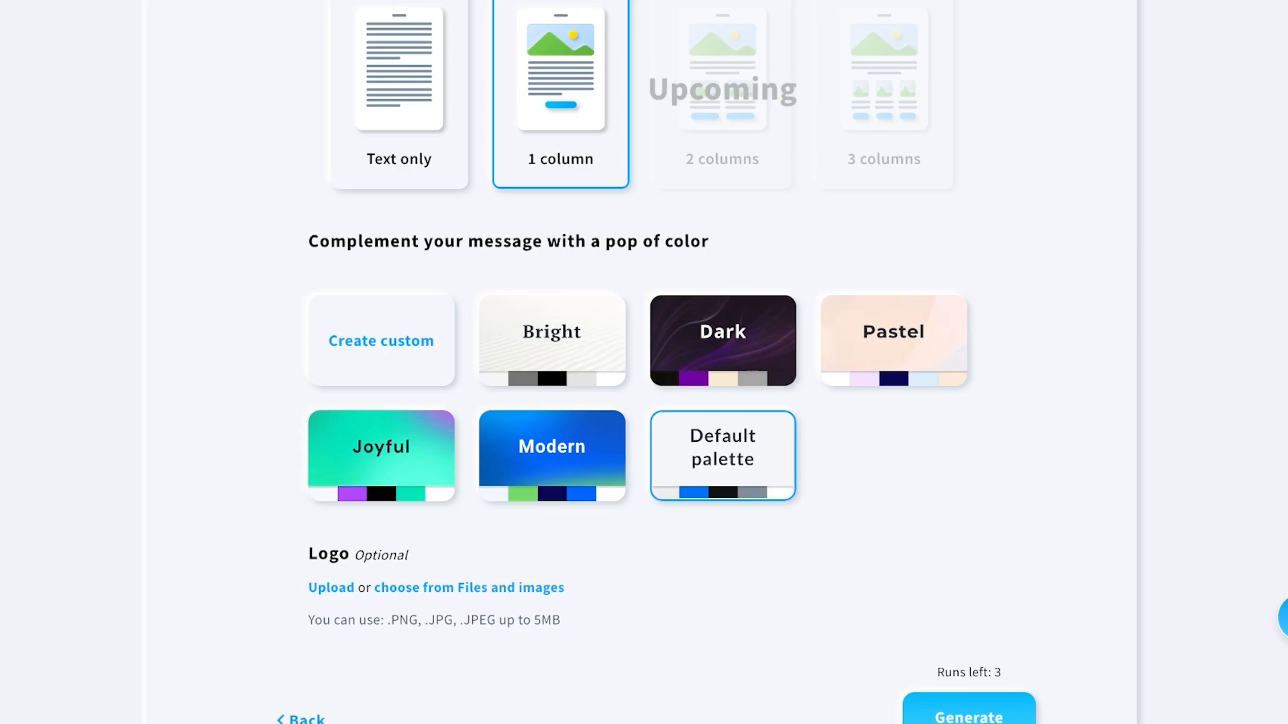
{"action": "left_click", "coordinate": [893, 340]}
{"action": "scroll", "coordinate": [644, 362], "scroll_direction": "down", "scroll_amount": 3}
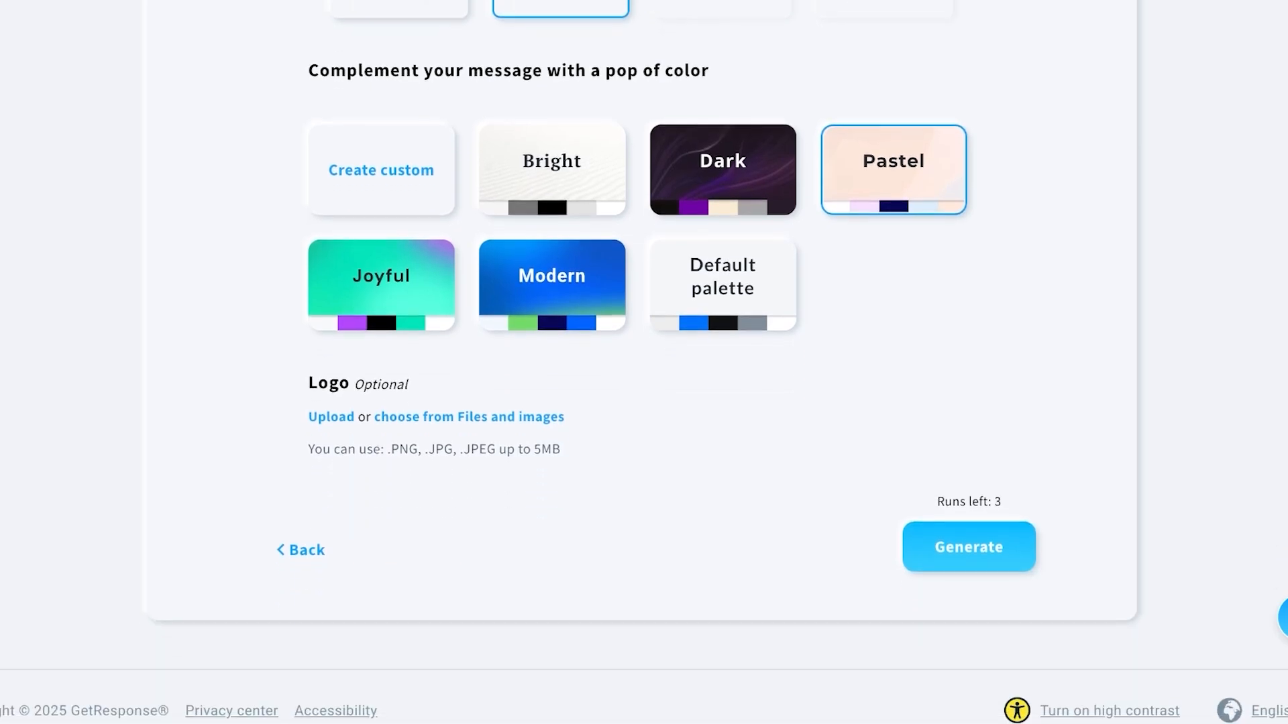
{"action": "left_click", "coordinate": [969, 546]}
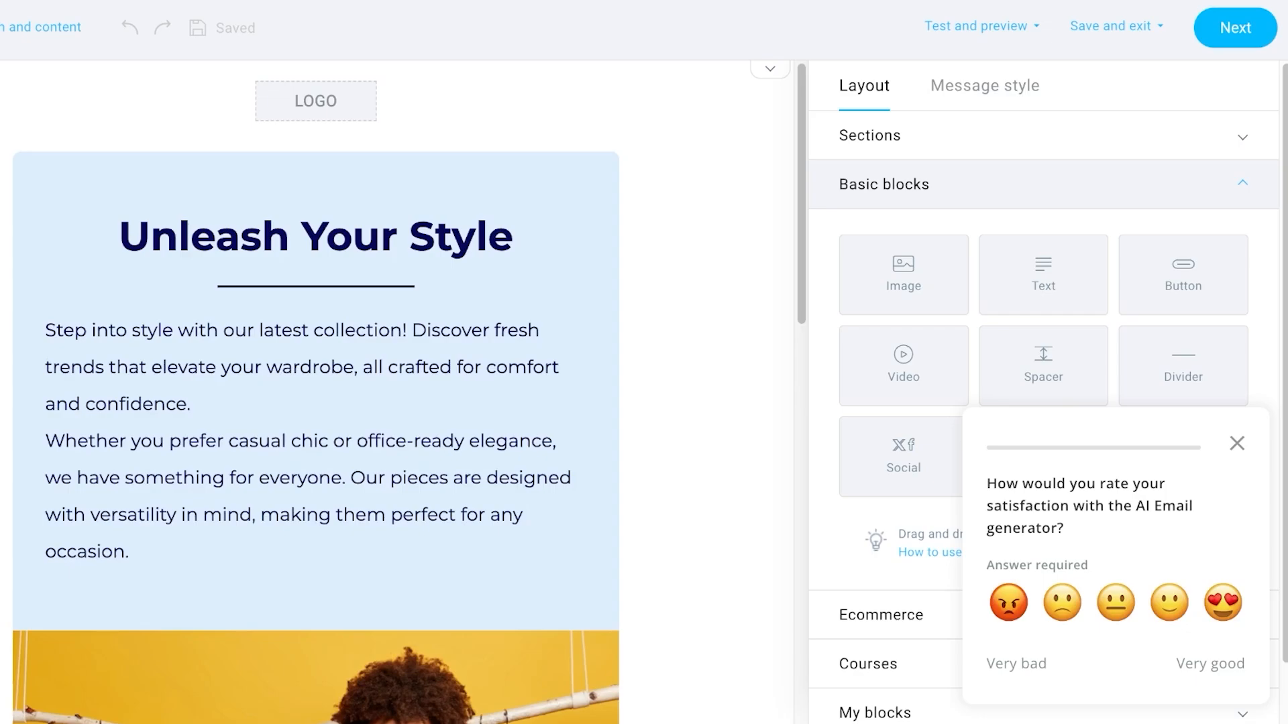
Dismiss the satisfaction survey and turn off the logo in the email header.
{"action": "left_click", "coordinate": [1236, 443]}
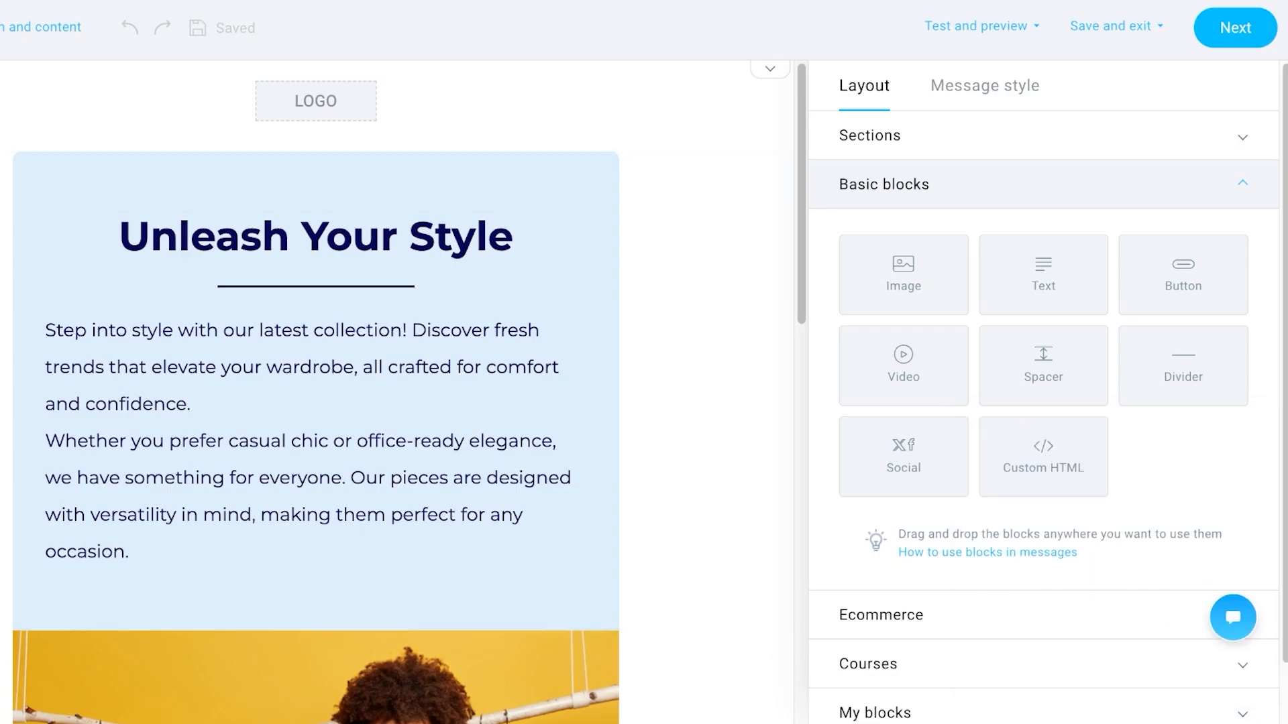
{"action": "left_click", "coordinate": [436, 130]}
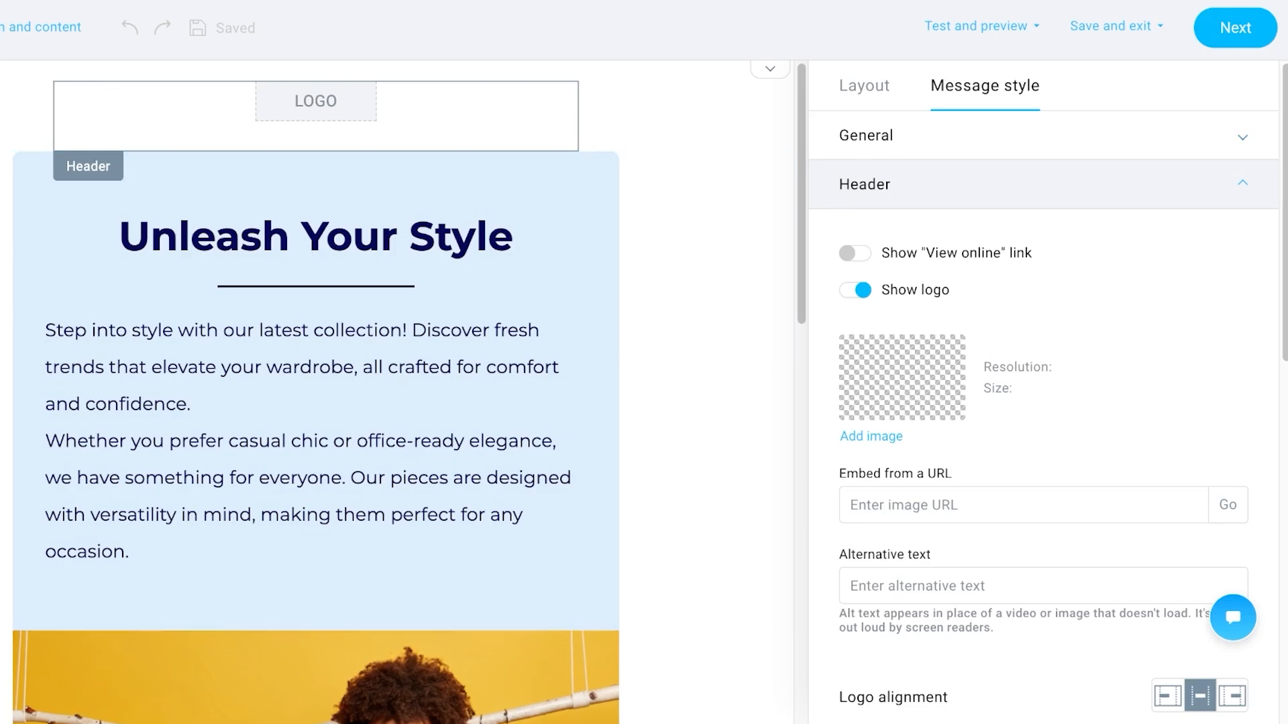
{"action": "left_click", "coordinate": [855, 290]}
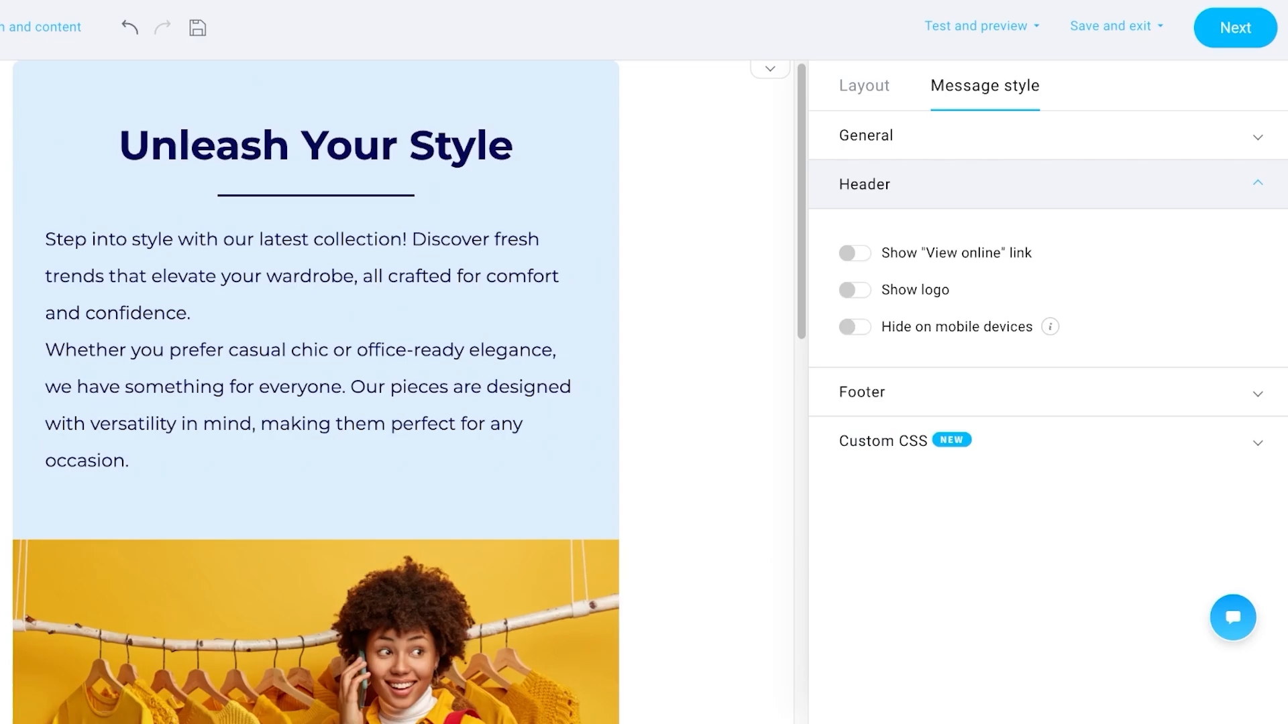
{"action": "scroll", "coordinate": [316, 403], "scroll_direction": "down", "scroll_amount": 10}
{"action": "scroll", "coordinate": [316, 402], "scroll_direction": "up", "scroll_amount": 10}
Inspect the intro paragraph, Unleash Your Style headline and image section, then save the email.
{"action": "left_click", "coordinate": [193, 313]}
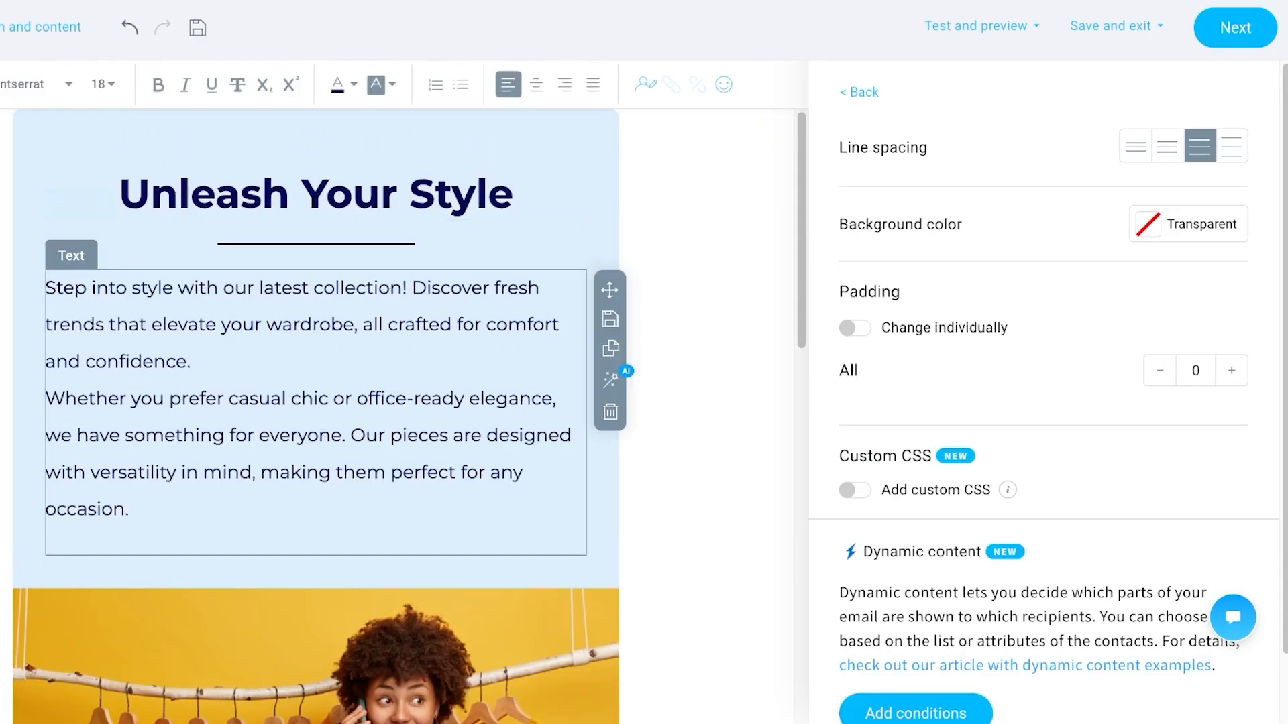
{"action": "scroll", "coordinate": [1007, 443], "scroll_direction": "down", "scroll_amount": 1}
{"action": "mouse_move", "coordinate": [1007, 443]}
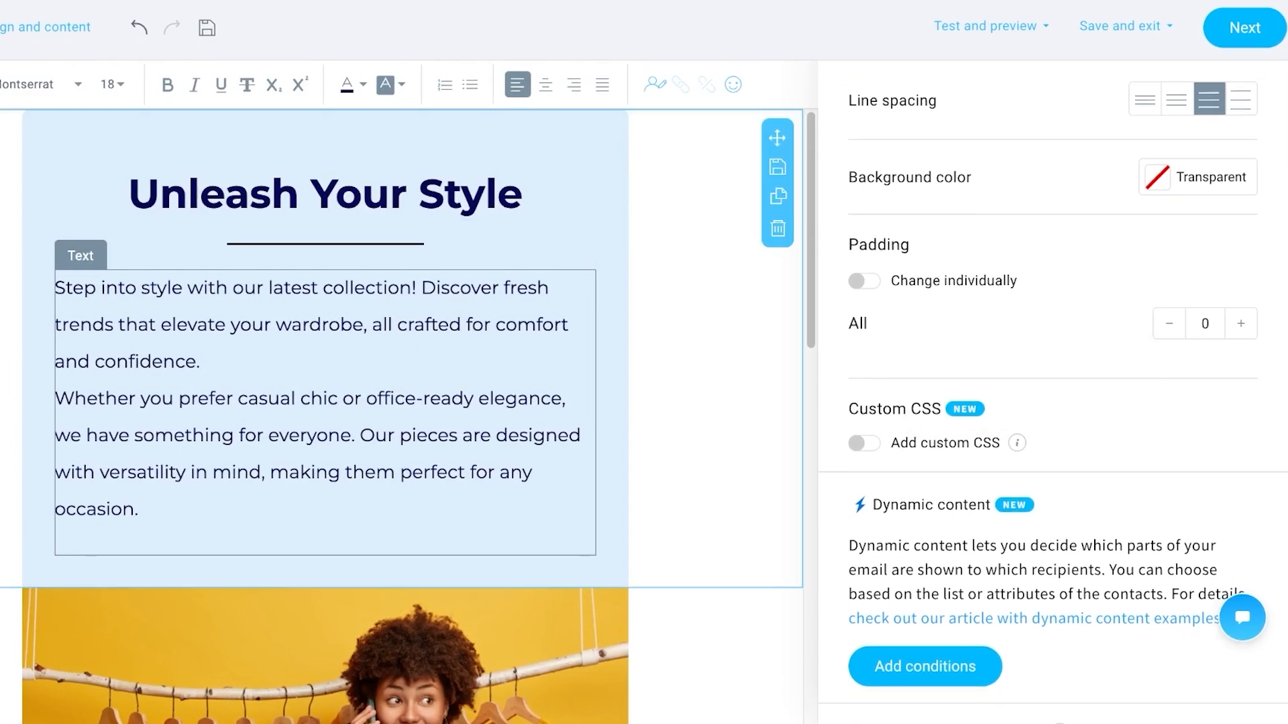
{"action": "left_click", "coordinate": [523, 193]}
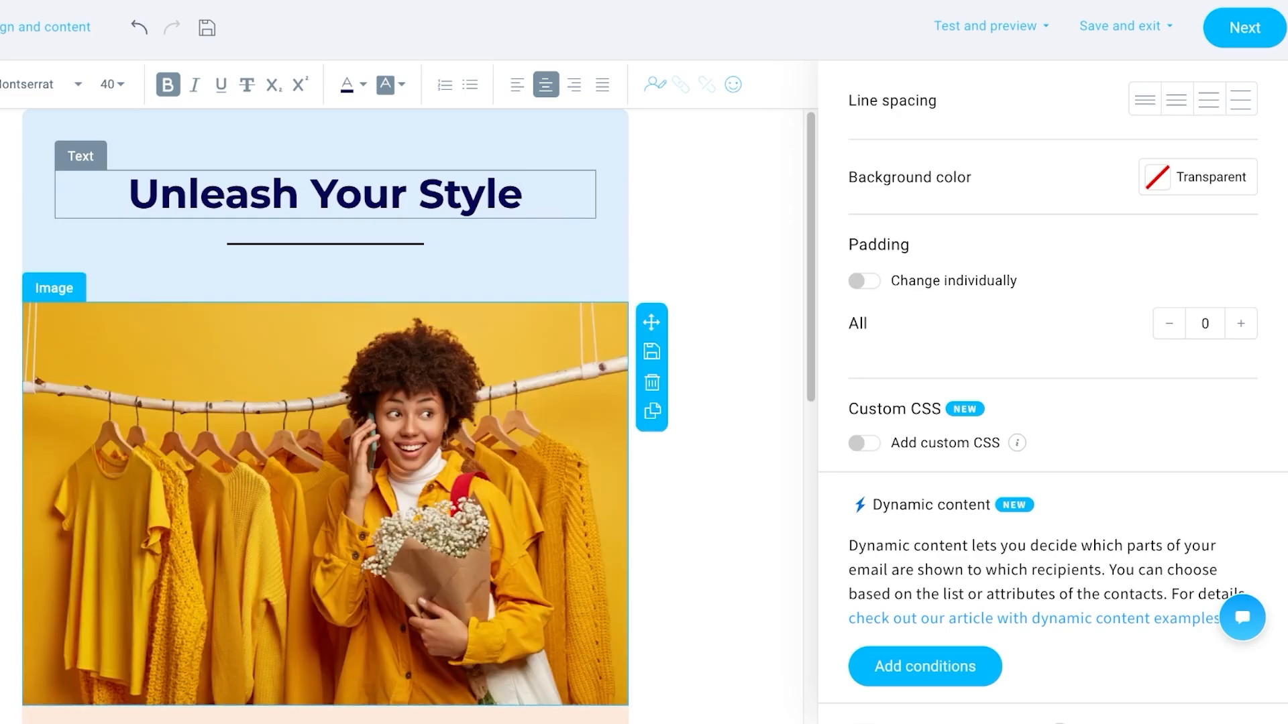
{"action": "scroll", "coordinate": [402, 416], "scroll_direction": "down", "scroll_amount": 10}
{"action": "scroll", "coordinate": [403, 415], "scroll_direction": "up", "scroll_amount": 8}
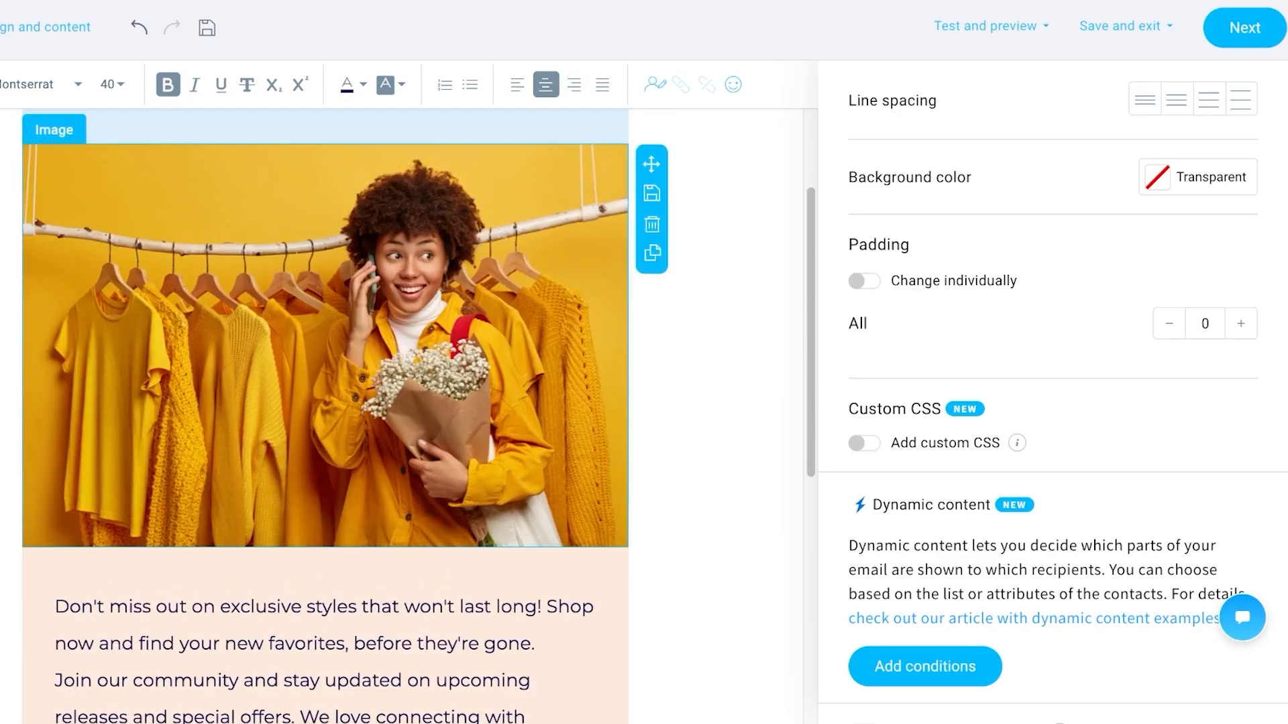
{"action": "left_click", "coordinate": [711, 335]}
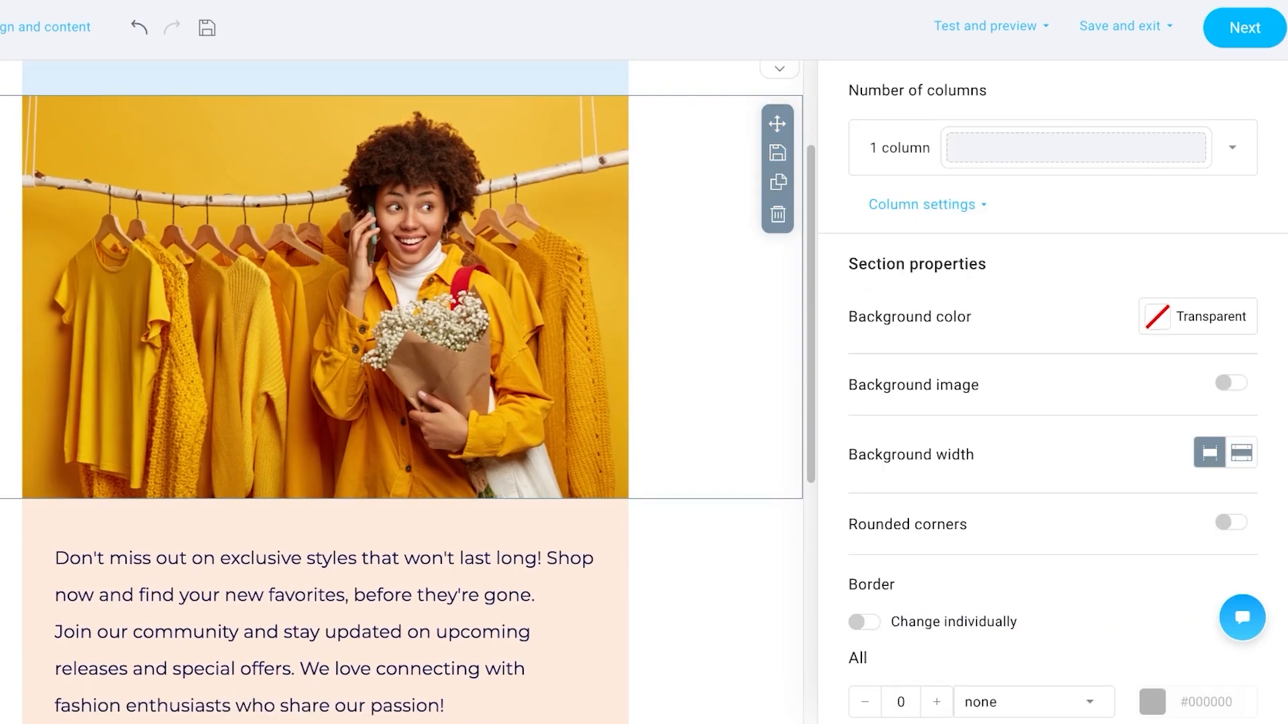
{"action": "key", "text": "Escape"}
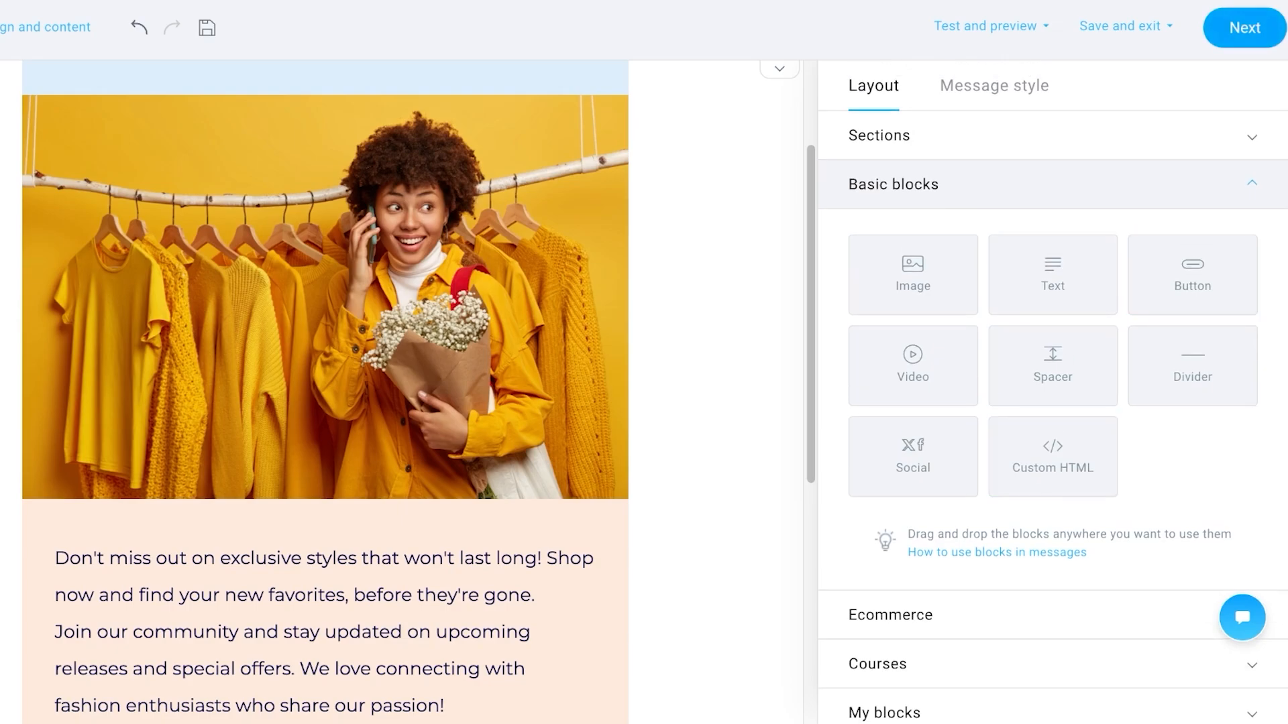
{"action": "left_click", "coordinate": [1244, 27]}
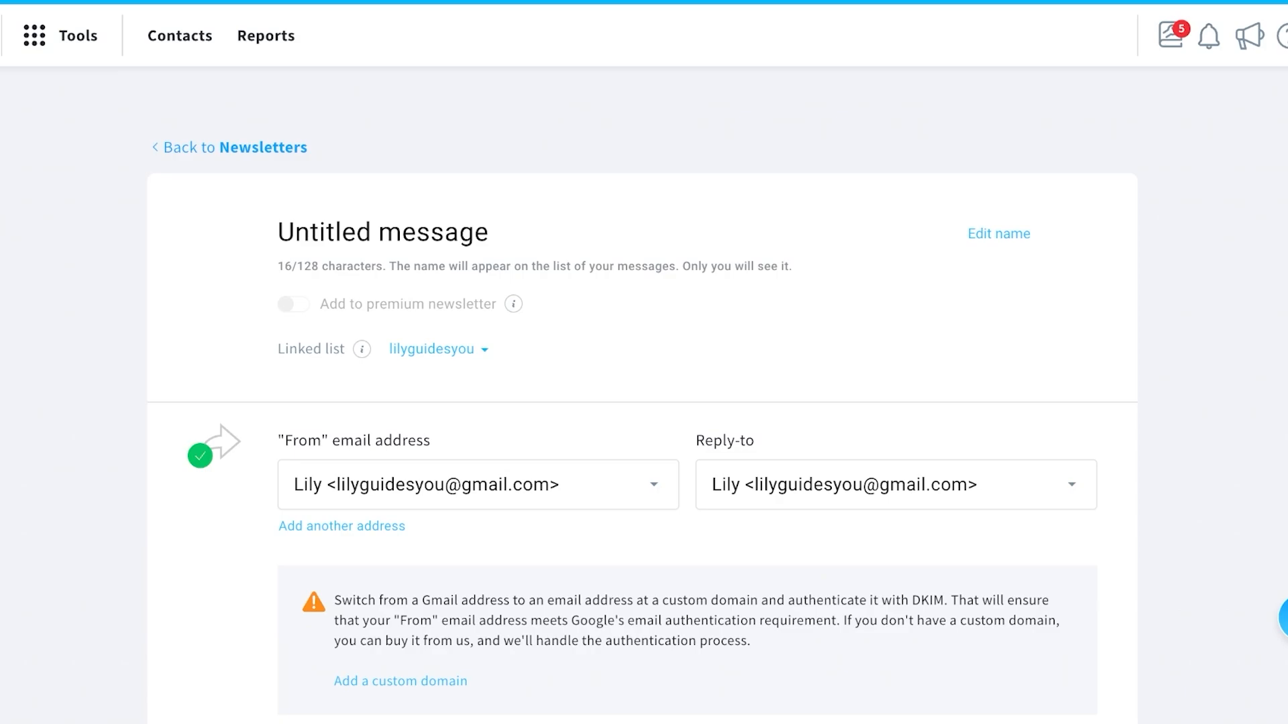
Scroll through the newsletter settings to review the email preview.
{"action": "scroll", "coordinate": [642, 362], "scroll_direction": "down", "scroll_amount": 5}
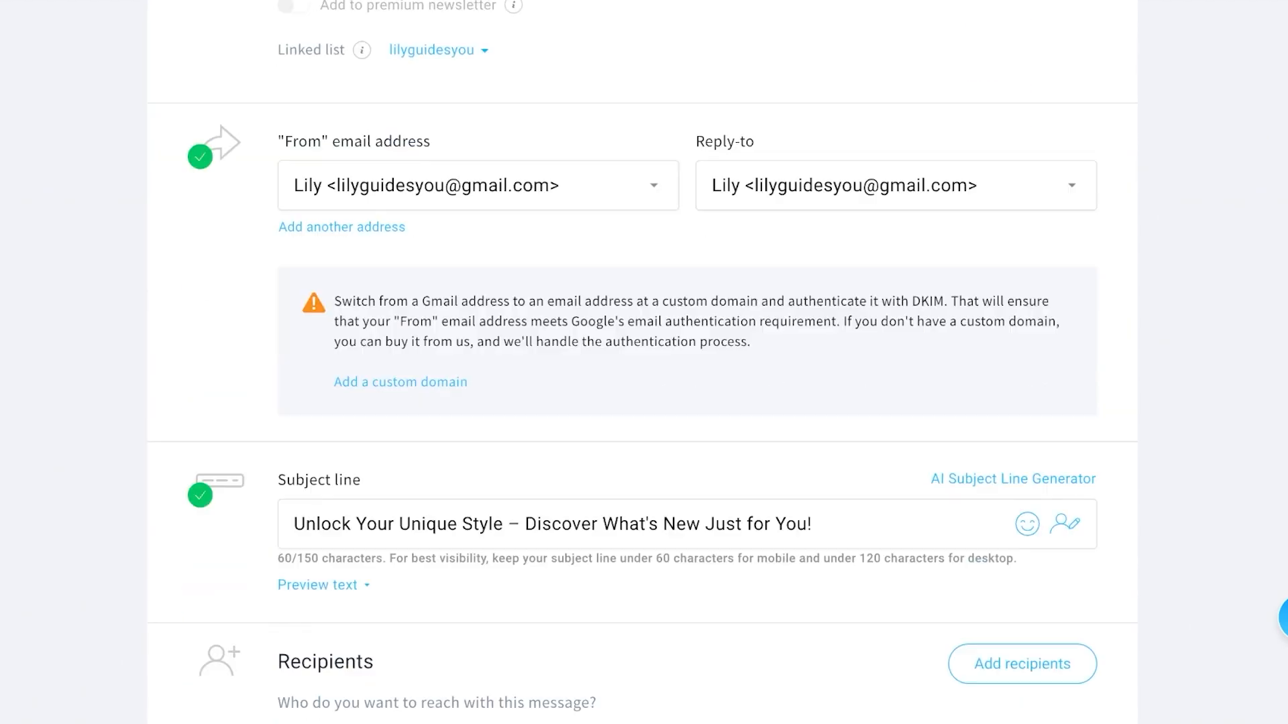
{"action": "scroll", "coordinate": [641, 362], "scroll_direction": "down", "scroll_amount": 6}
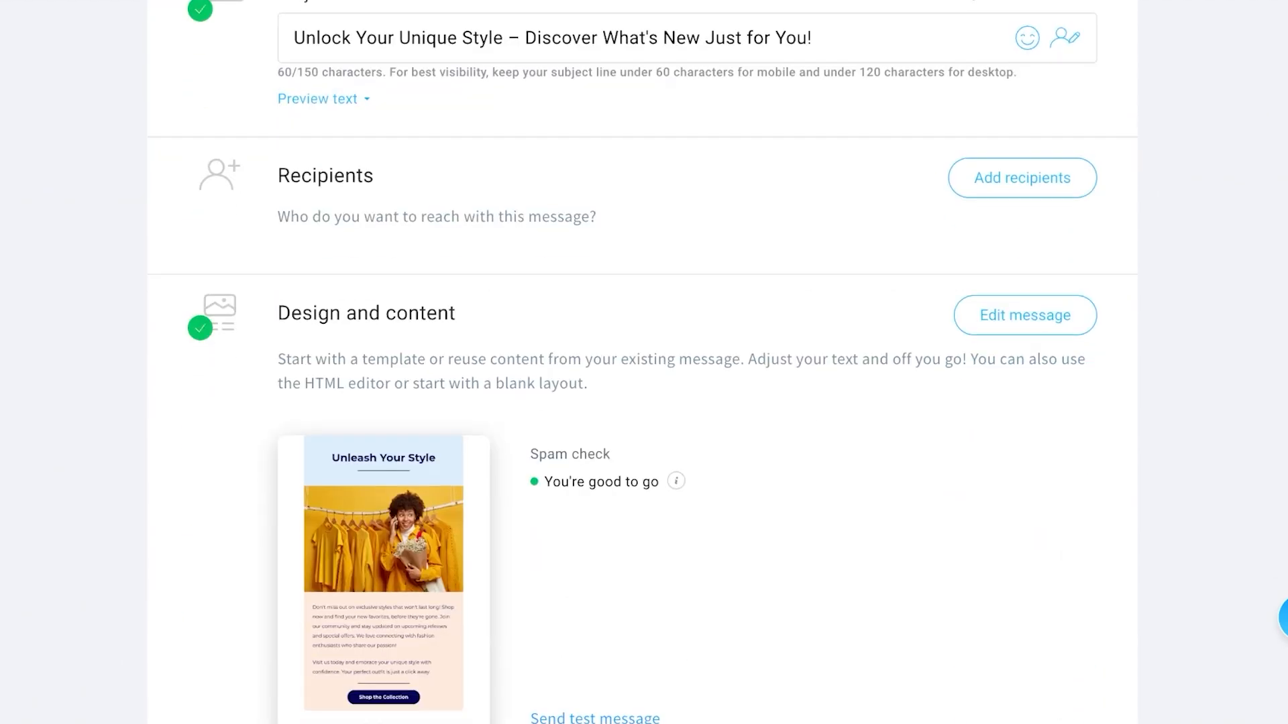
{"action": "scroll", "coordinate": [641, 362], "scroll_direction": "down", "scroll_amount": 14}
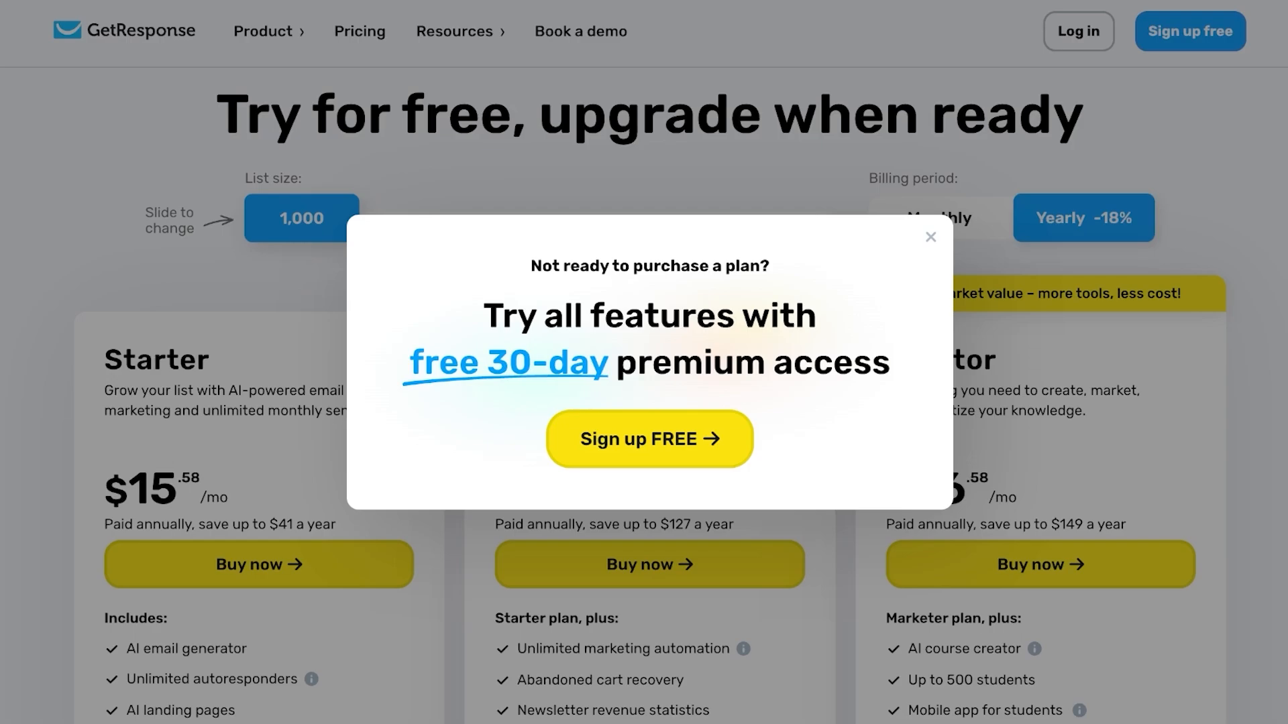
Close the 30-day offer and compare monthly and yearly prices of the Starter, Marketer and Creator plans.
{"action": "key", "text": "Escape"}
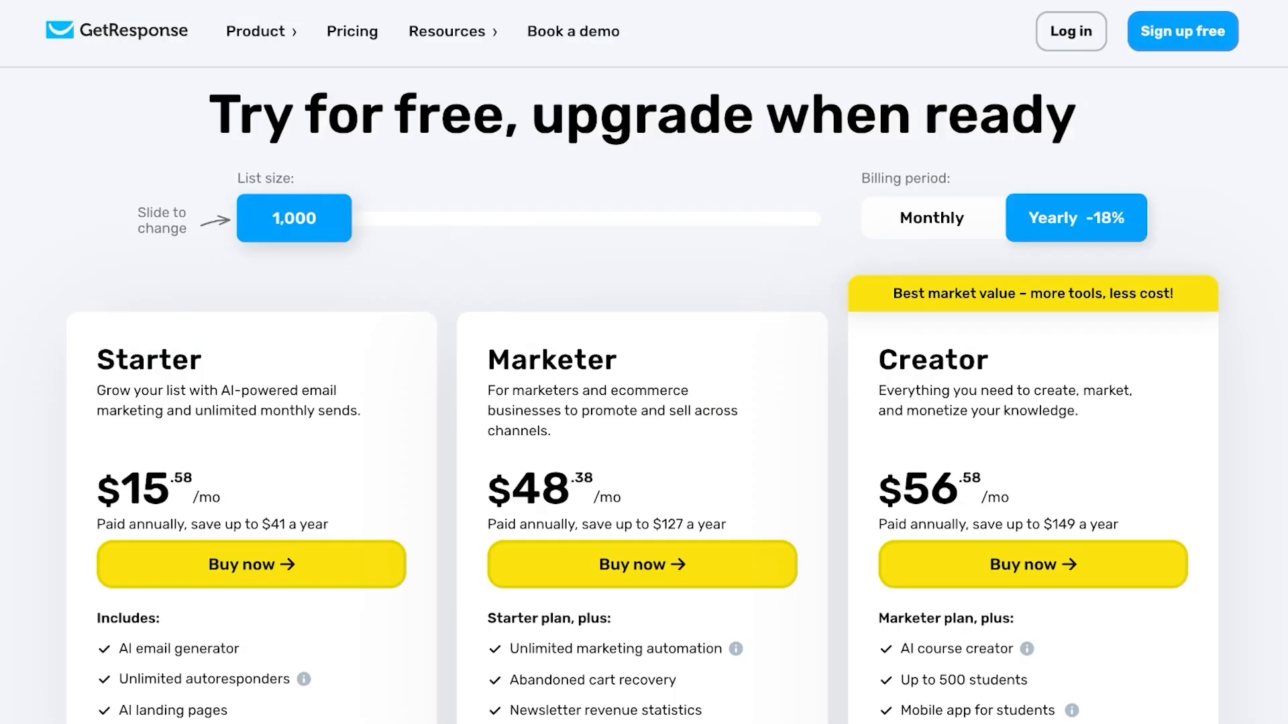
{"action": "scroll", "coordinate": [644, 396], "scroll_direction": "down", "scroll_amount": 3}
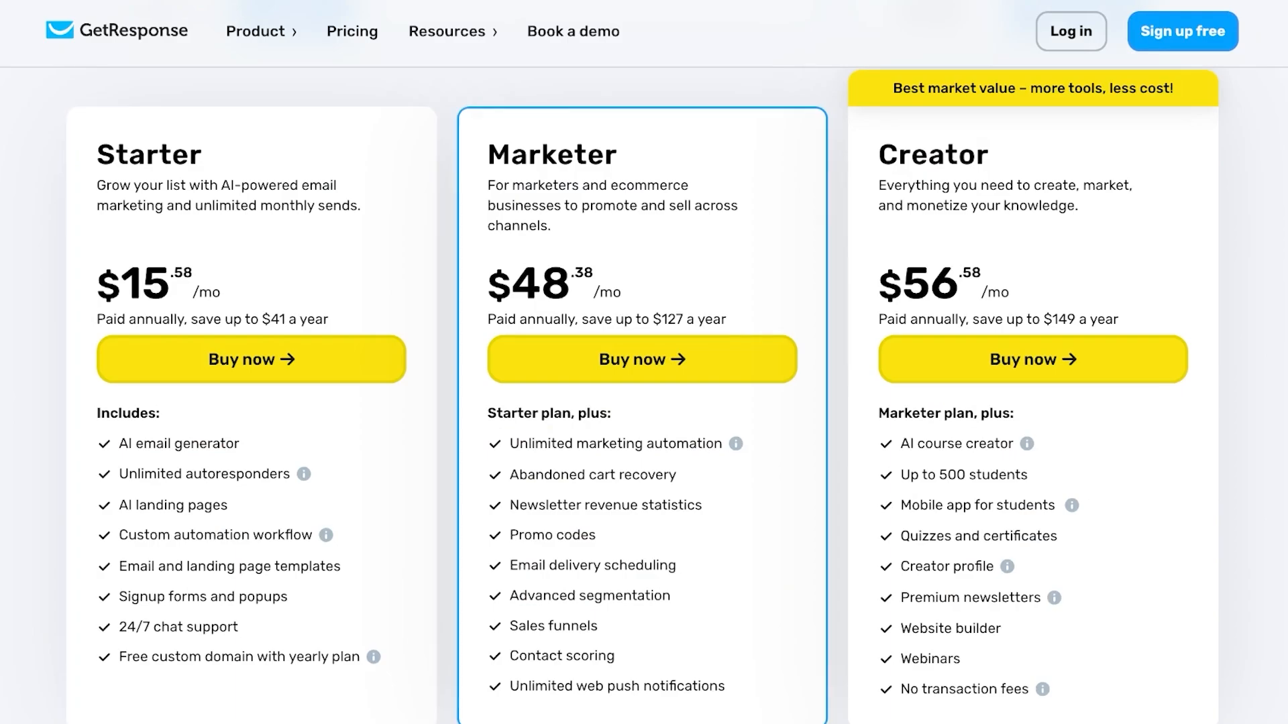
{"action": "scroll", "coordinate": [644, 395], "scroll_direction": "up", "scroll_amount": 1}
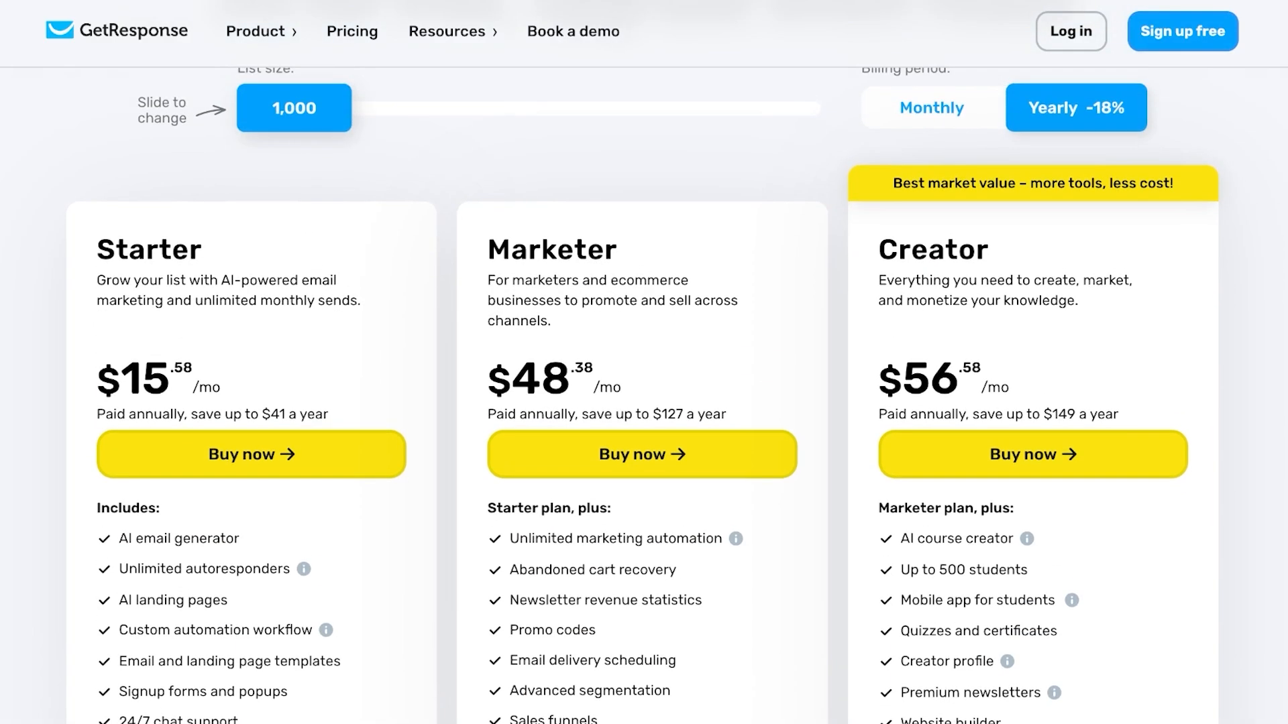
{"action": "left_click", "coordinate": [932, 108]}
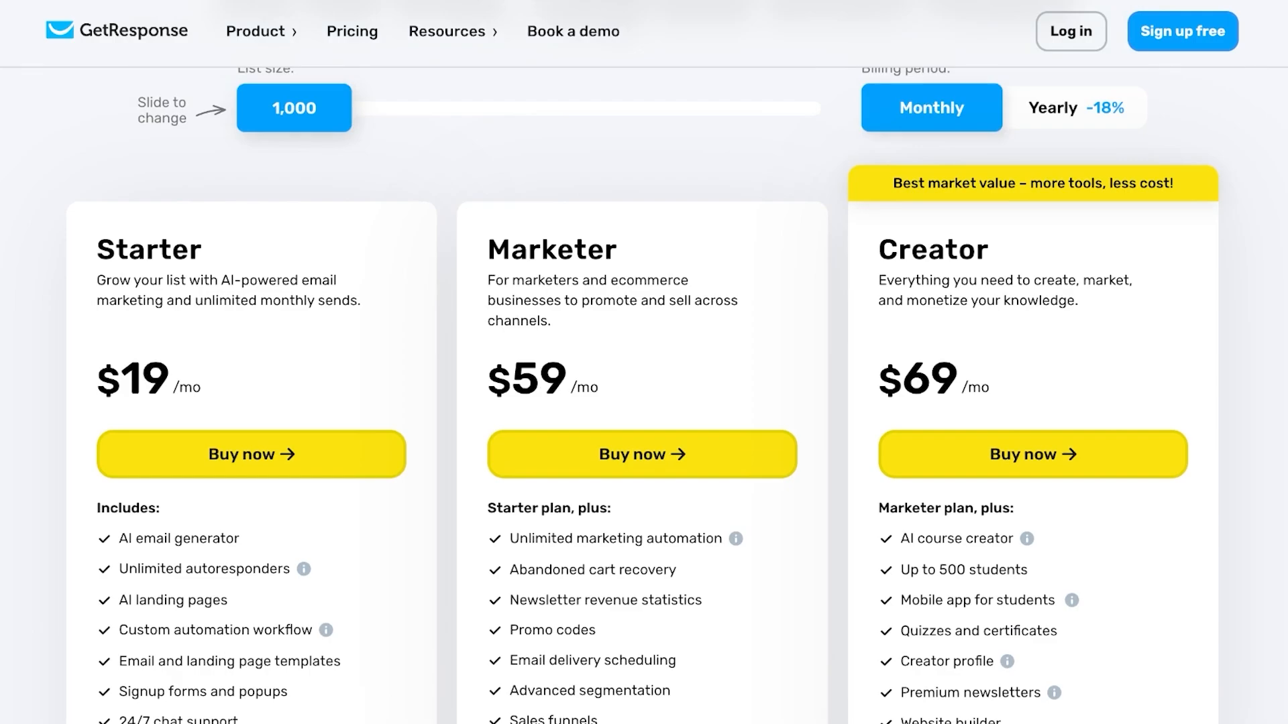
{"action": "left_click", "coordinate": [1075, 107]}
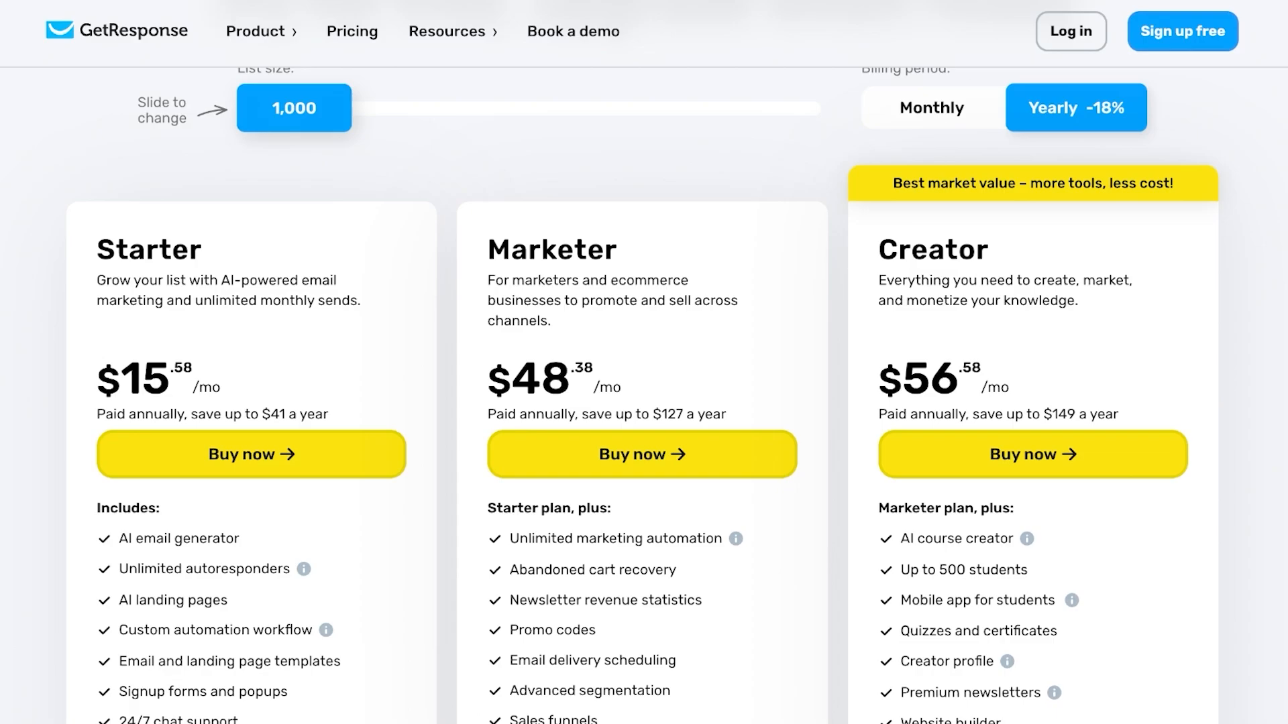
{"action": "scroll", "coordinate": [644, 396], "scroll_direction": "down", "scroll_amount": 5}
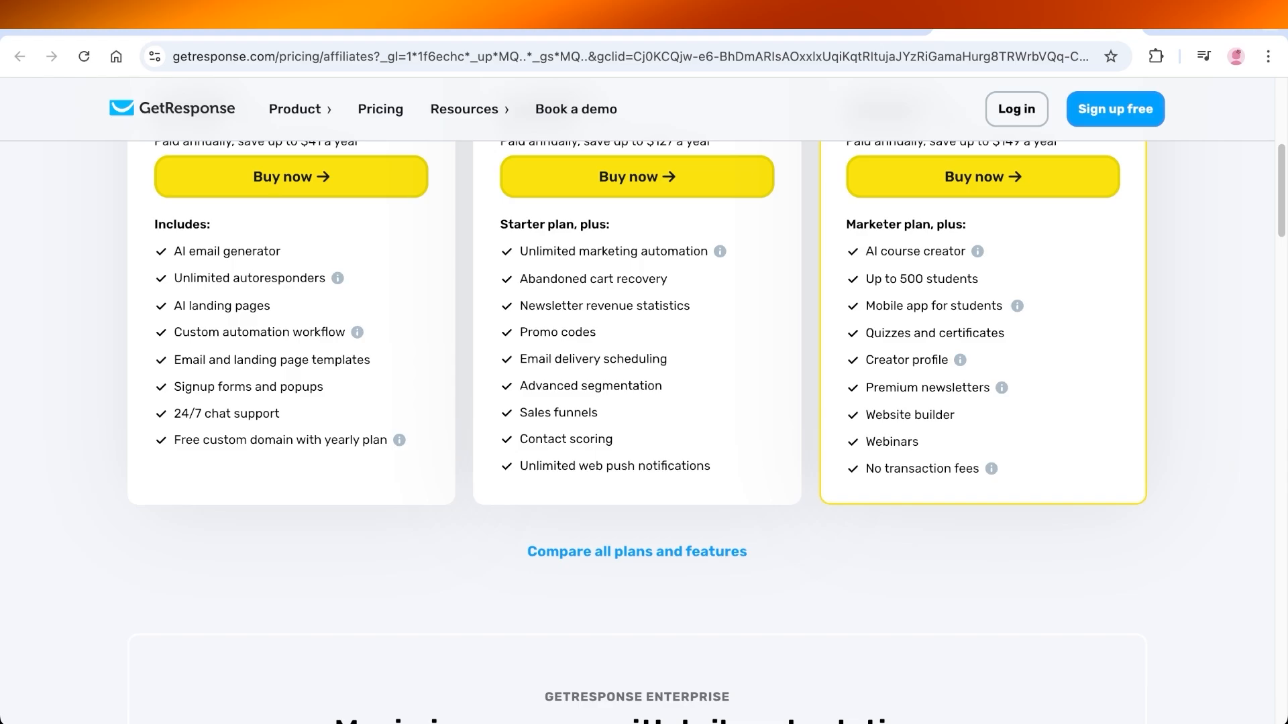
{"action": "scroll", "coordinate": [644, 363], "scroll_direction": "up", "scroll_amount": 6}
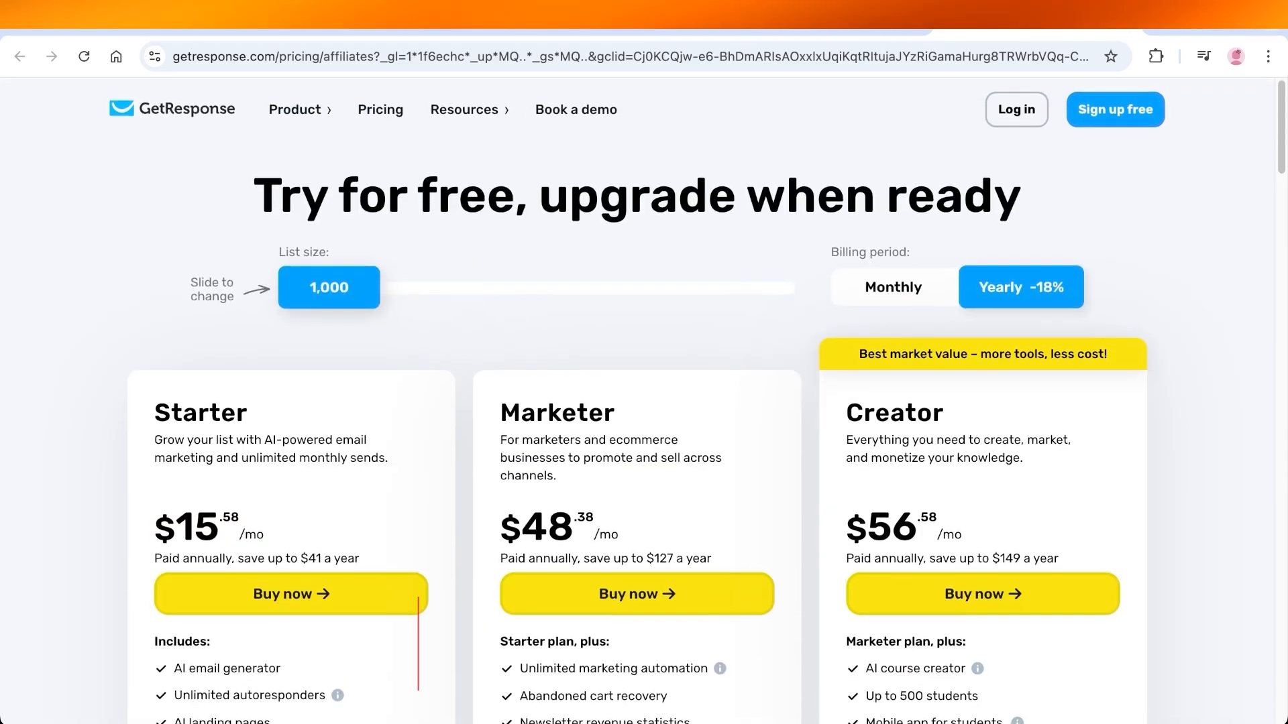